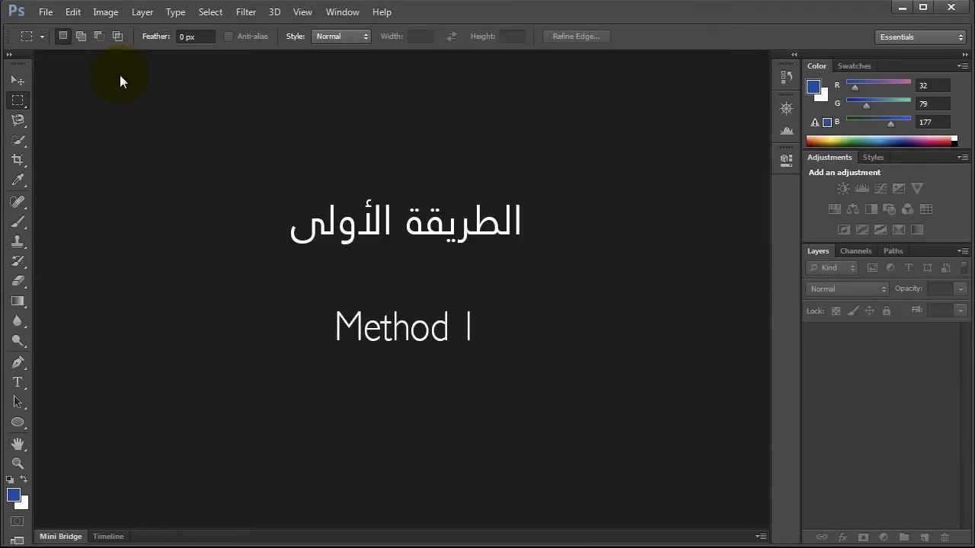
Open Girl-with-pretty-Face-1920x1200.jpg from the Desktop via File > Open.
click(47, 12)
click(61, 40)
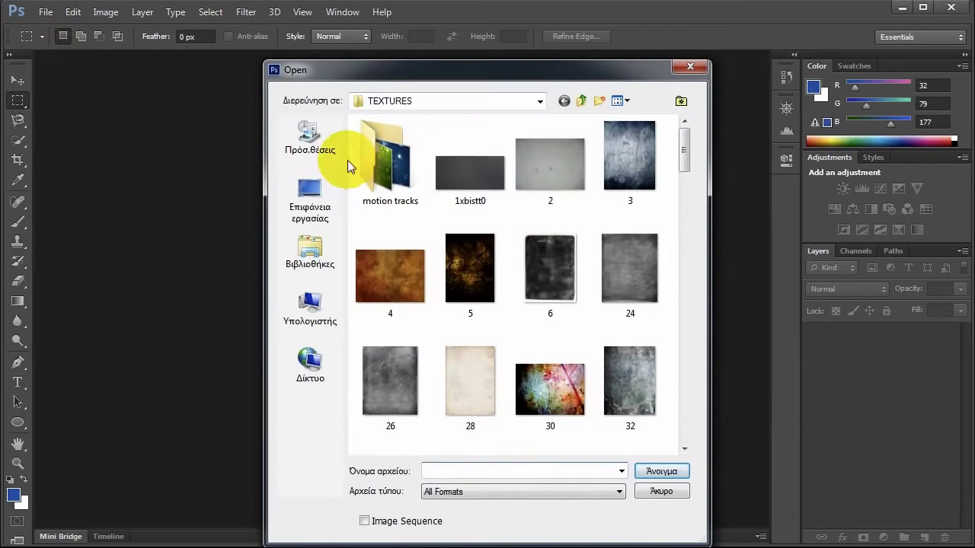
click(311, 187)
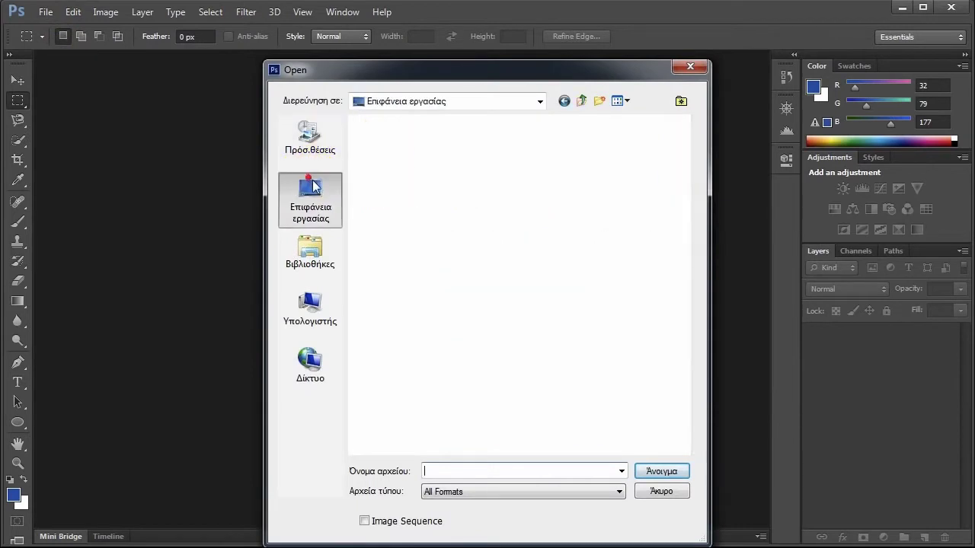
drag(503, 76, 486, 53)
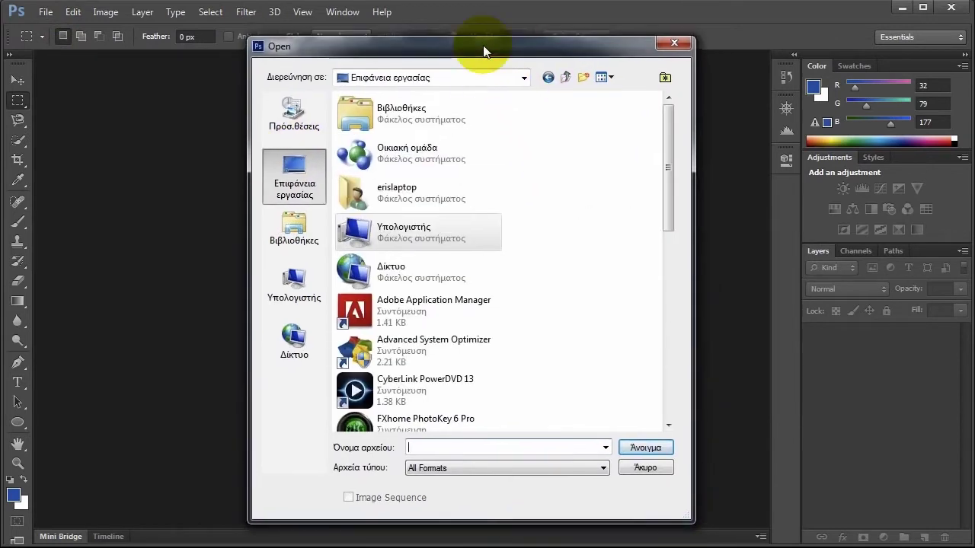
drag(663, 133, 669, 350)
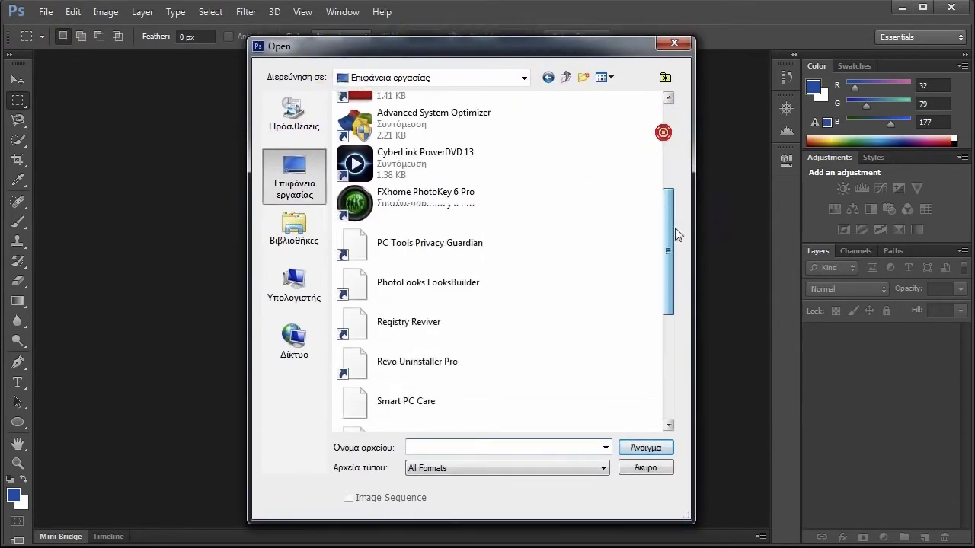
click(387, 390)
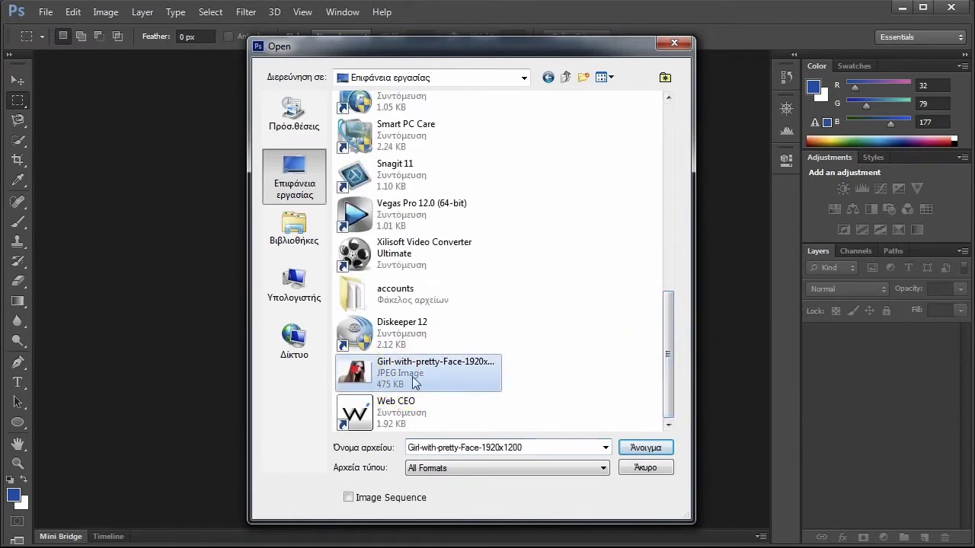
click(643, 450)
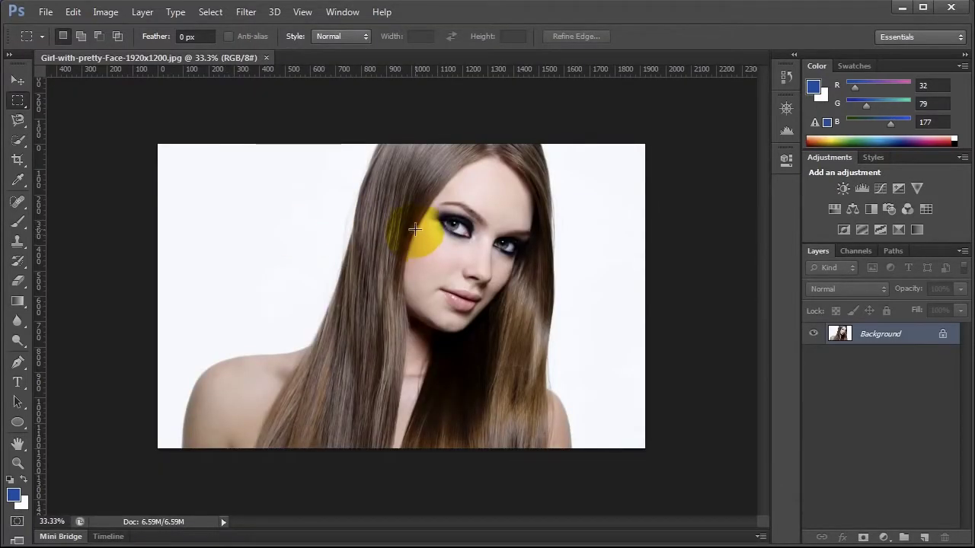
Zoom the canvas to 44% and switch to the Quick Selection Tool.
scroll(411, 251, up, 1)
scroll(410, 260, up, 1)
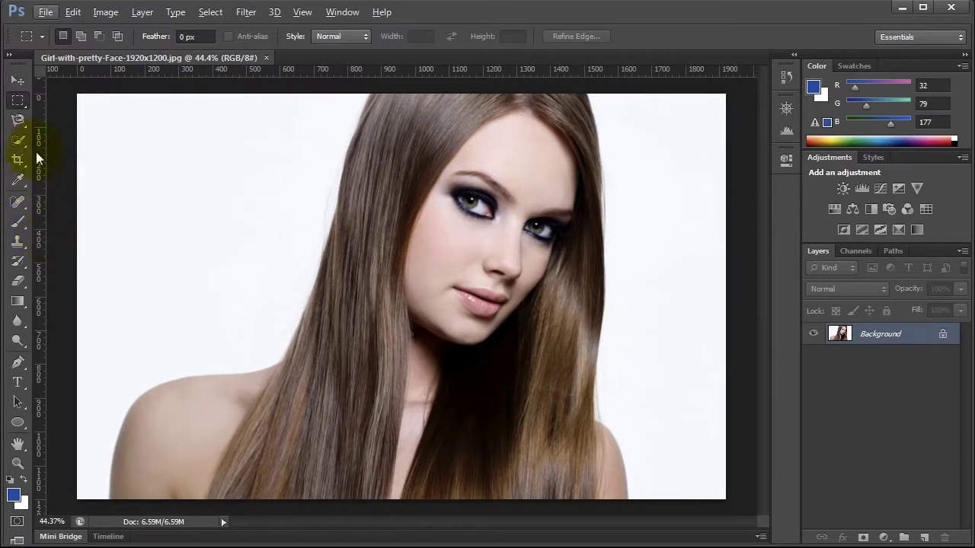
click(18, 140)
click(58, 135)
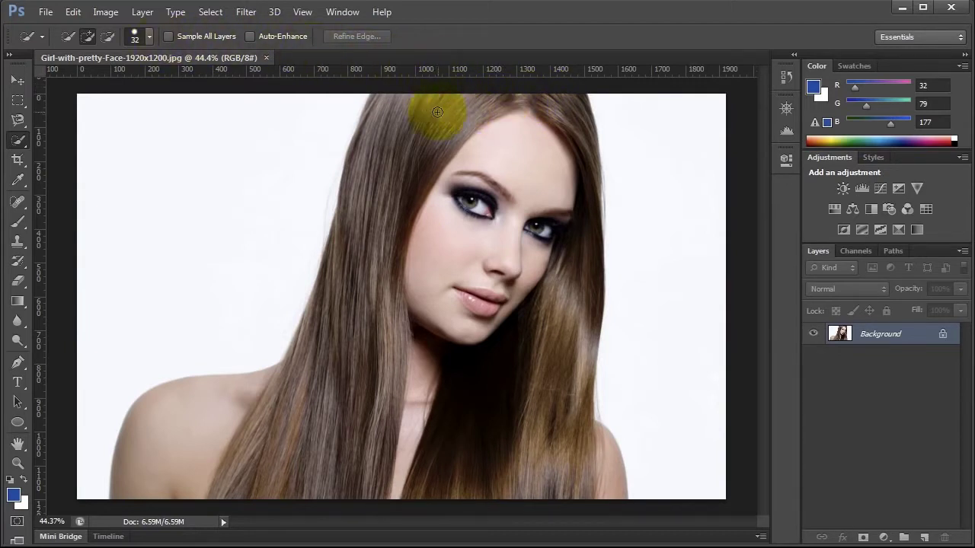
In Add to selection mode, brush Quick Selection over the hair, shoulders and face.
click(83, 37)
mouse_move(497, 93)
mouse_down()
mouse_move(301, 500)
mouse_move(251, 467)
mouse_move(304, 381)
mouse_move(188, 423)
mouse_move(191, 452)
mouse_up()
mouse_move(537, 97)
mouse_down()
mouse_move(610, 130)
mouse_move(555, 148)
mouse_move(556, 379)
mouse_move(540, 505)
mouse_up()
mouse_move(562, 200)
mouse_down()
mouse_move(574, 220)
mouse_move(618, 165)
mouse_move(605, 119)
mouse_up()
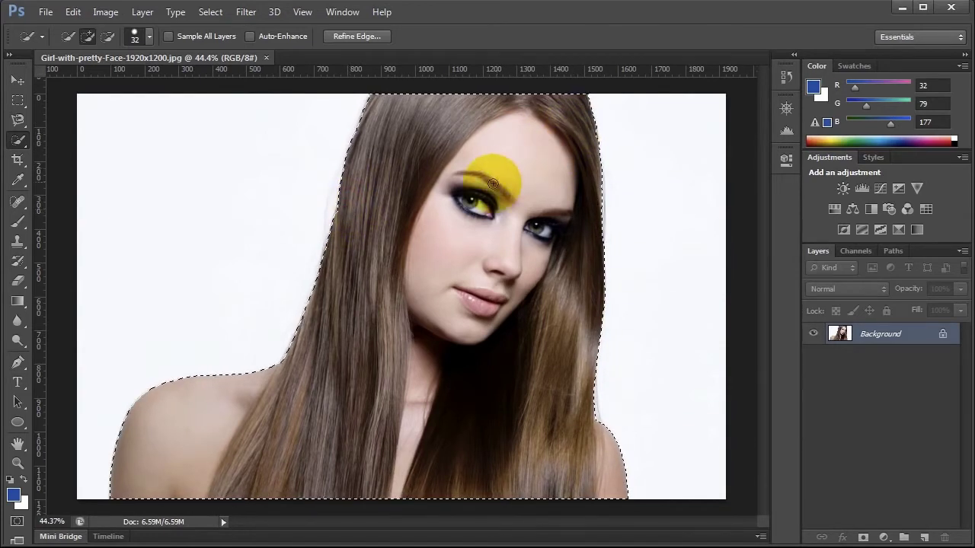
drag(492, 174, 425, 222)
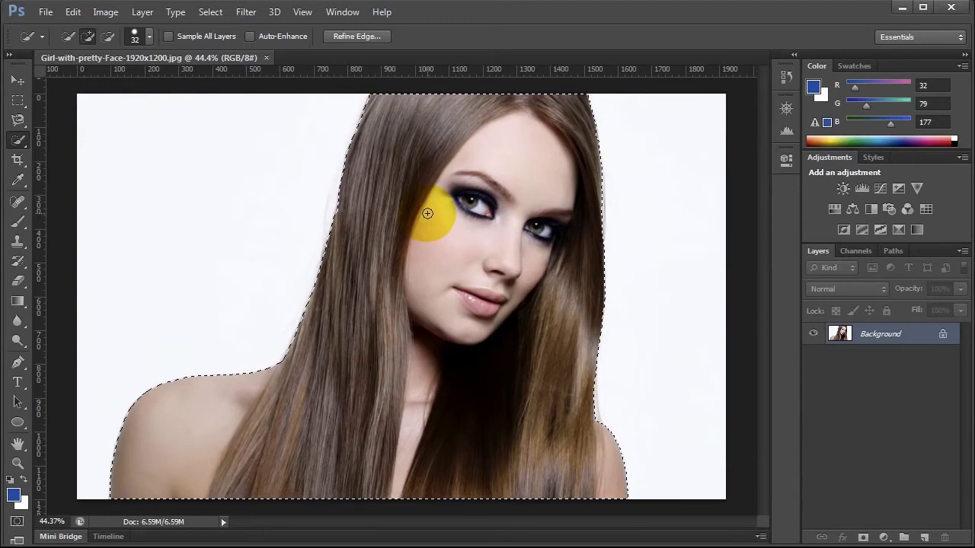
Copy the selected woman to Layer 1 and hide Background to preview the cut-out.
key(ctrl+j)
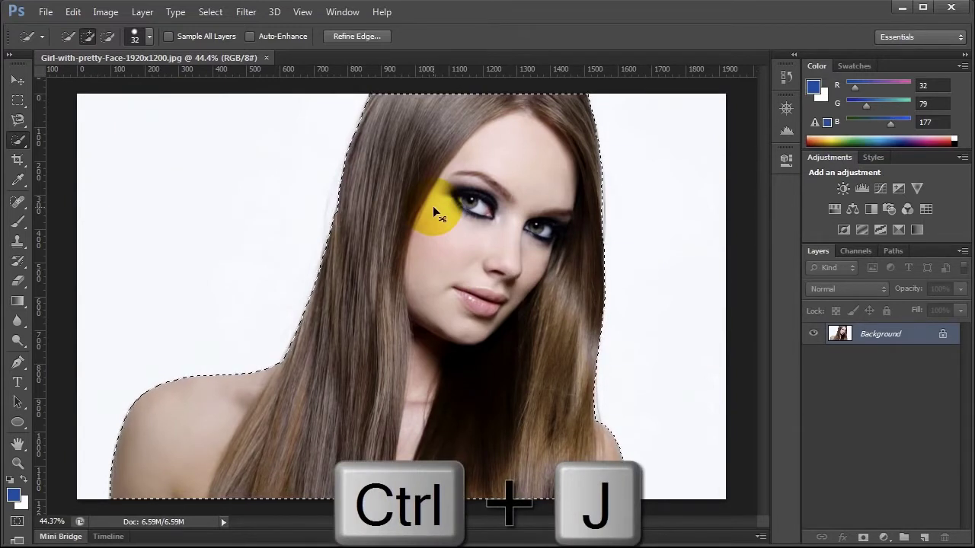
key(ctrl+j)
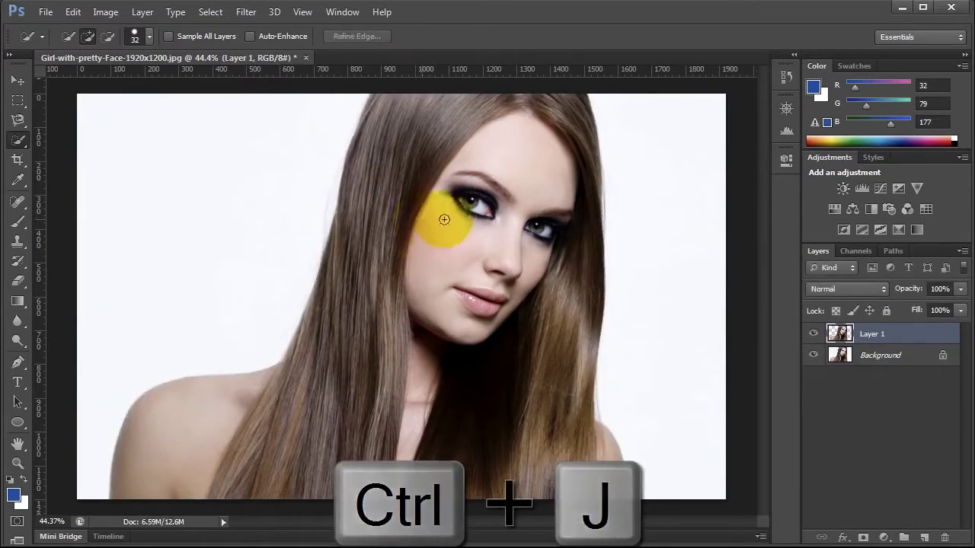
click(813, 356)
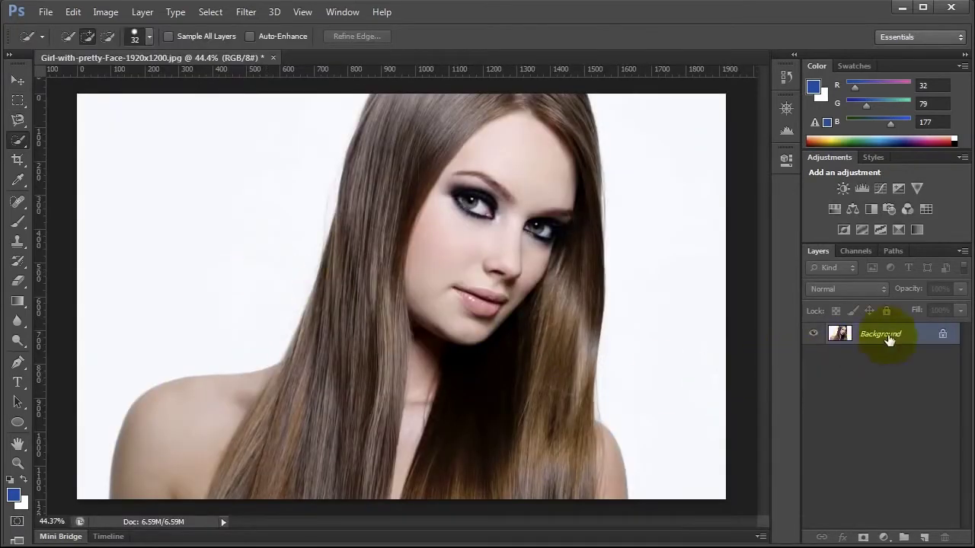
Duplicate Background, hide the original, and start a Magnetic Lasso trace at the bottom-left.
drag(887, 339, 923, 537)
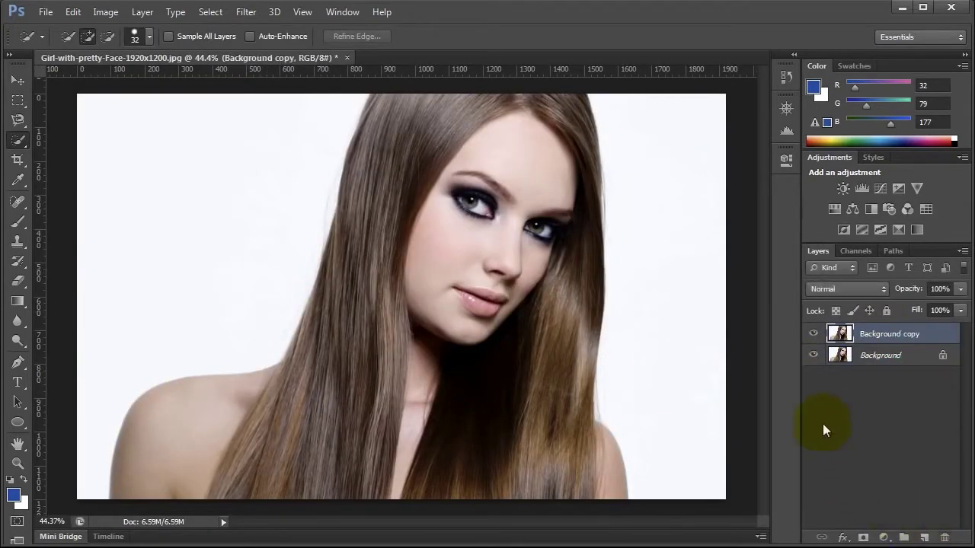
click(812, 355)
drag(18, 119, 54, 146)
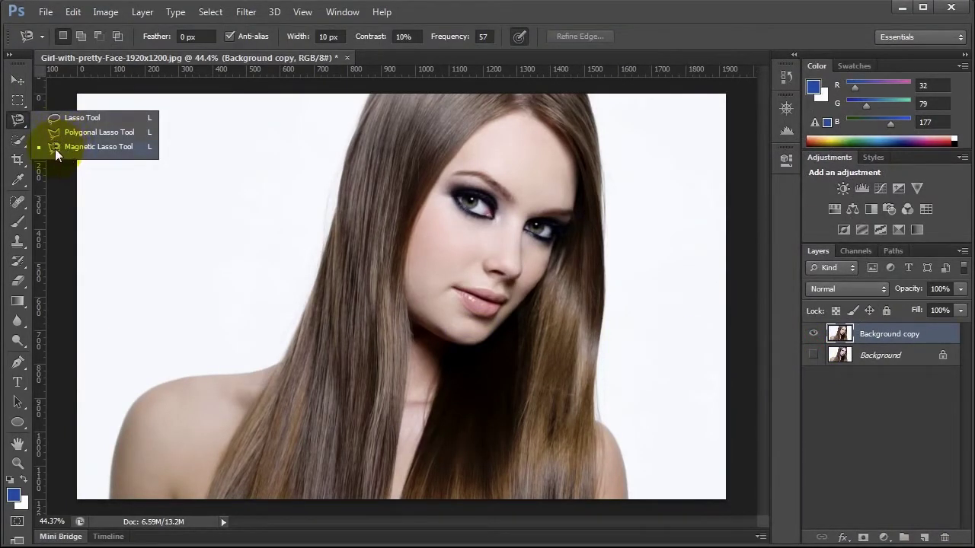
click(109, 497)
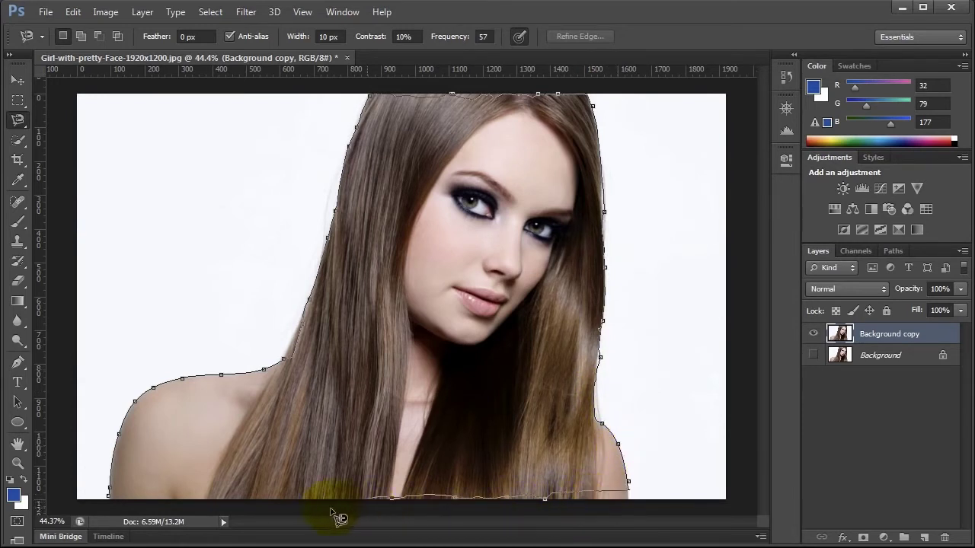
Close the Magnetic Lasso outline, then add the hair's top and bottom edges with Quick Selection.
click(109, 495)
right_click(474, 249)
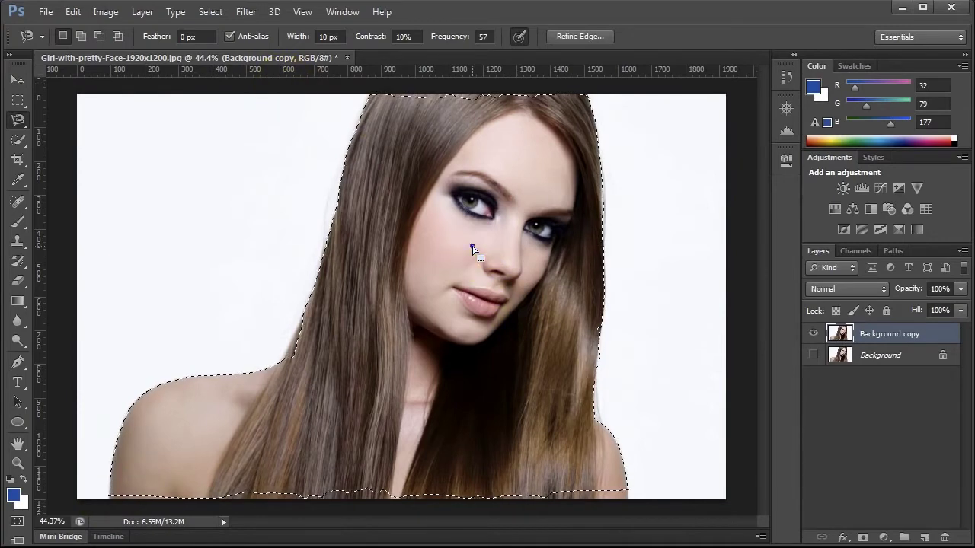
click(19, 143)
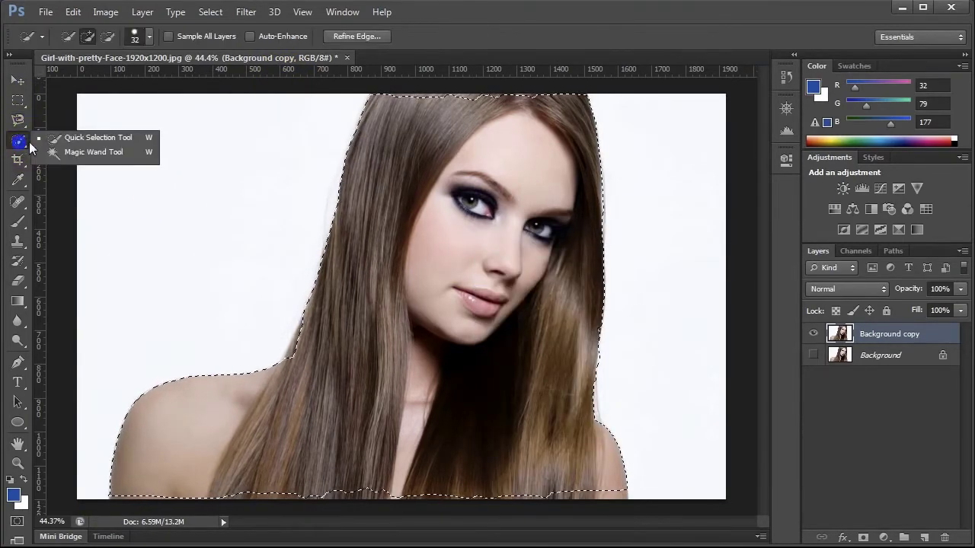
click(472, 169)
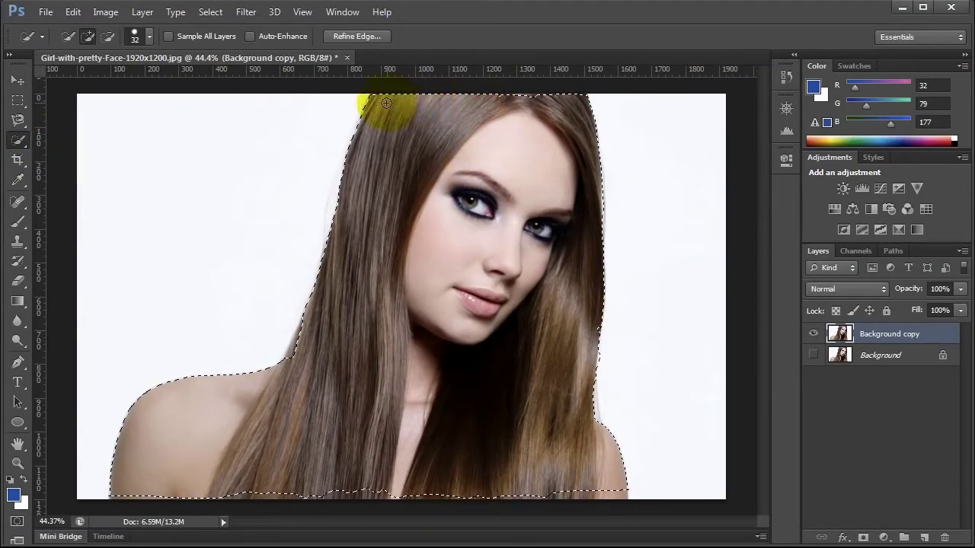
drag(386, 103, 545, 102)
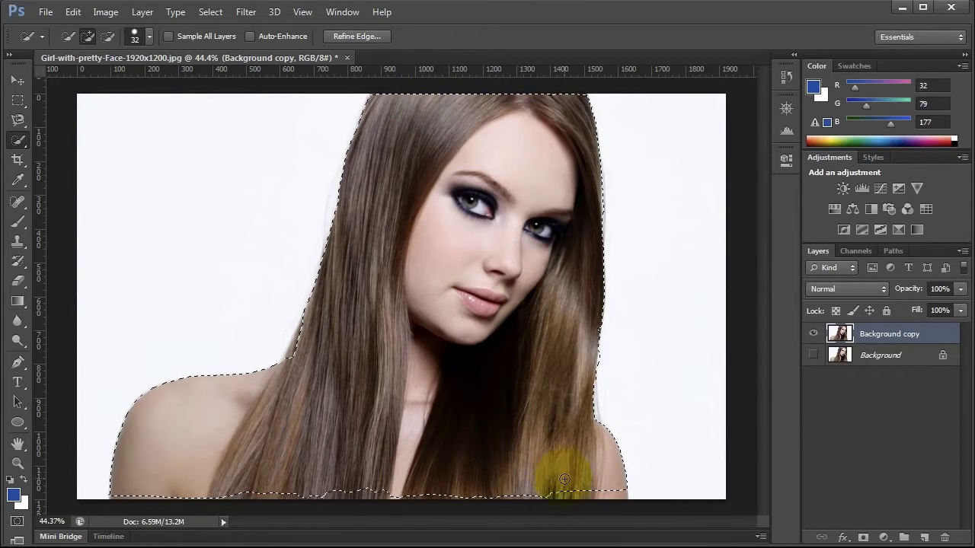
drag(609, 490, 427, 500)
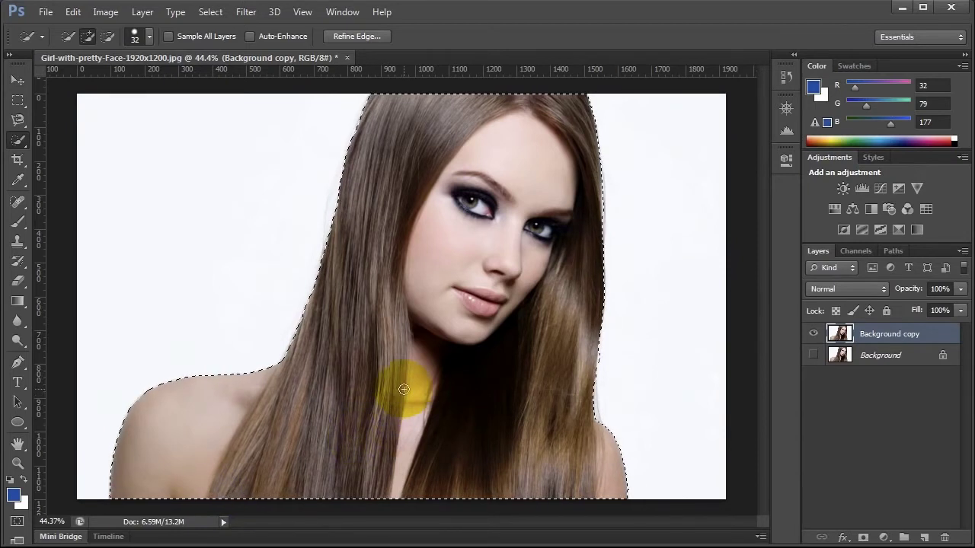
Copy the selection to Layer 1 and hide the Background copy layer.
key(ctrl+j)
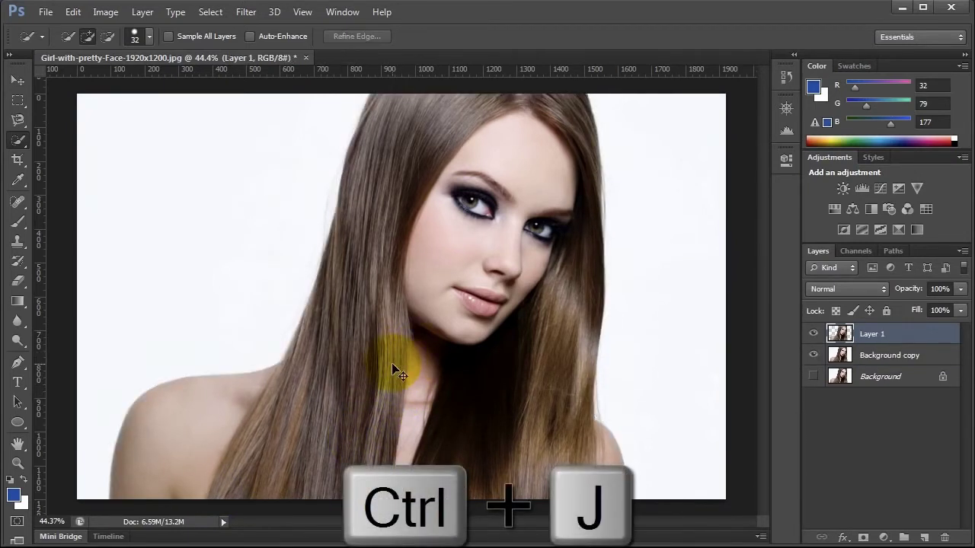
click(813, 355)
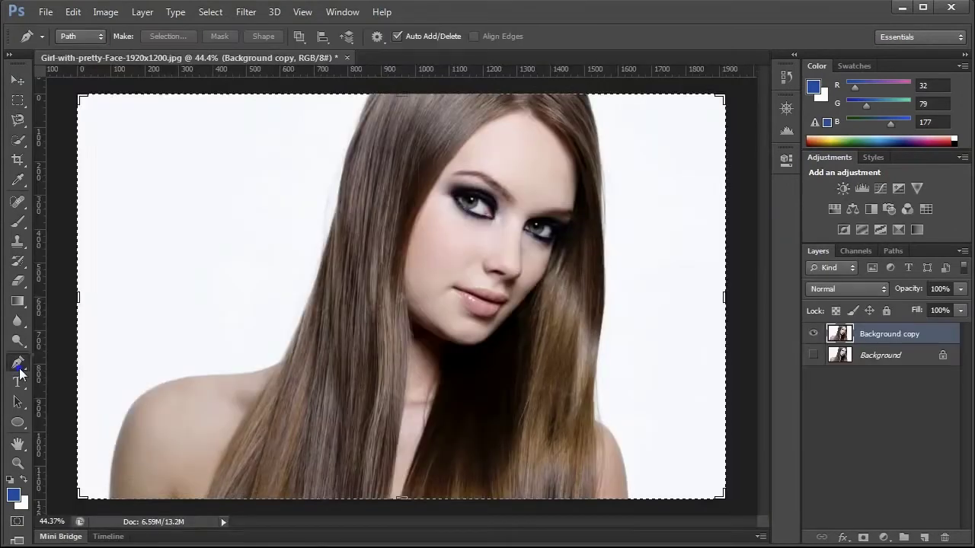
With the Pen Tool, place anchors along the left shoulder from the image bottom.
right_click(18, 362)
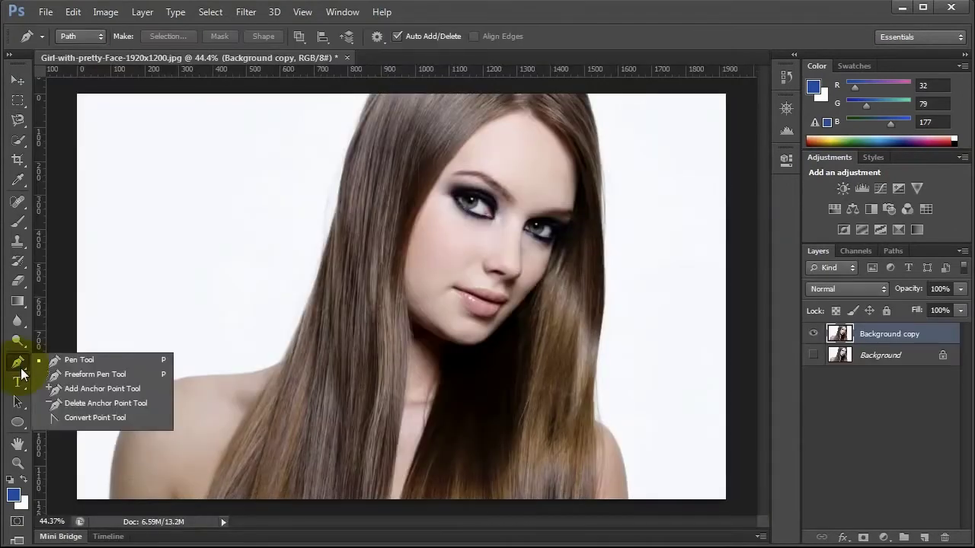
click(67, 360)
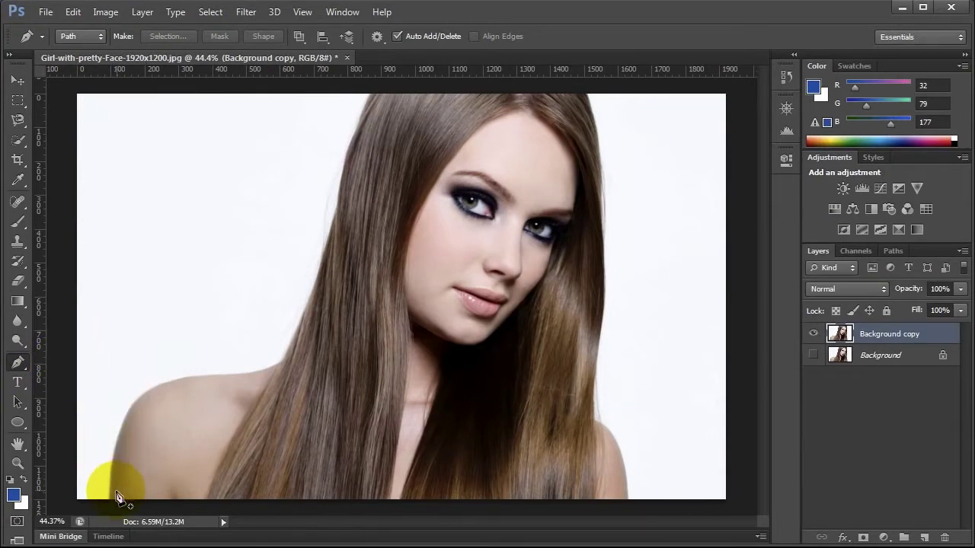
click(109, 499)
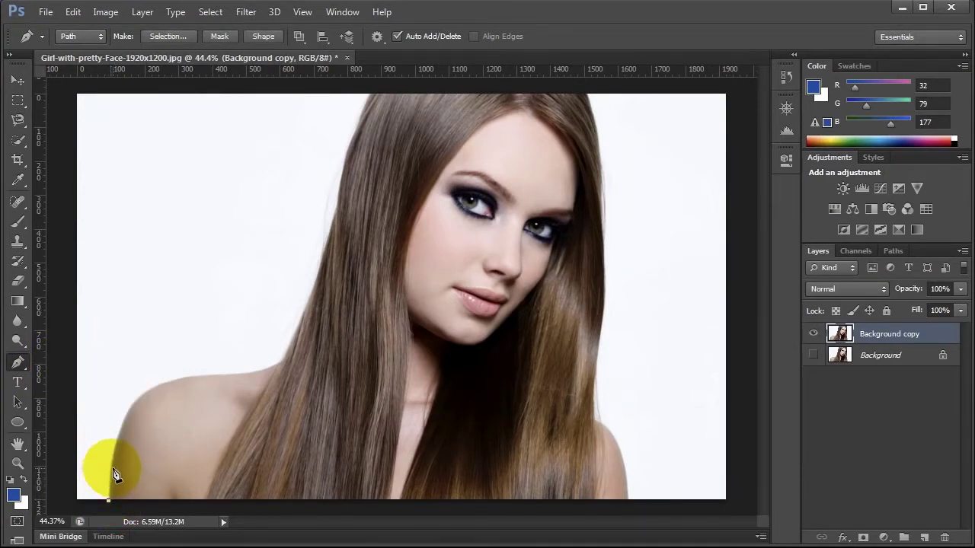
click(113, 465)
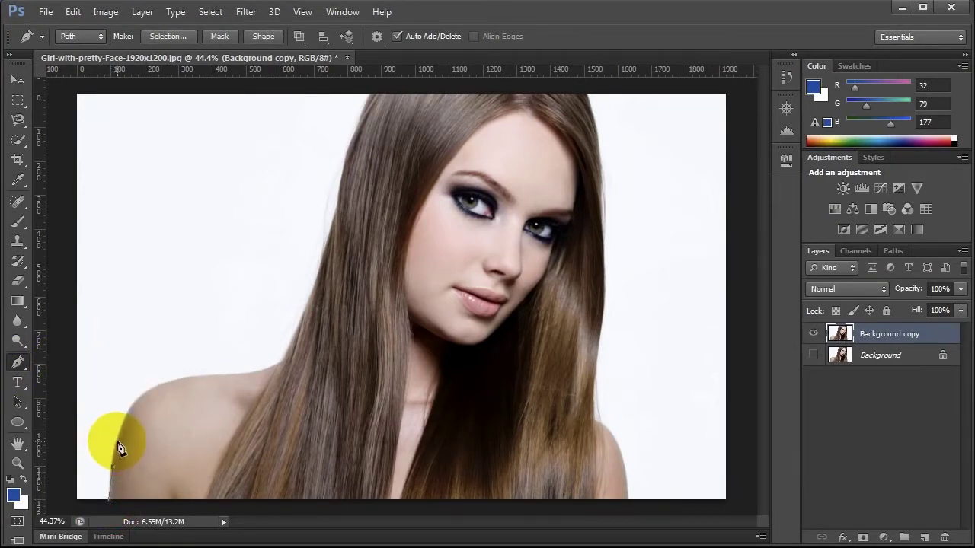
click(117, 440)
click(130, 411)
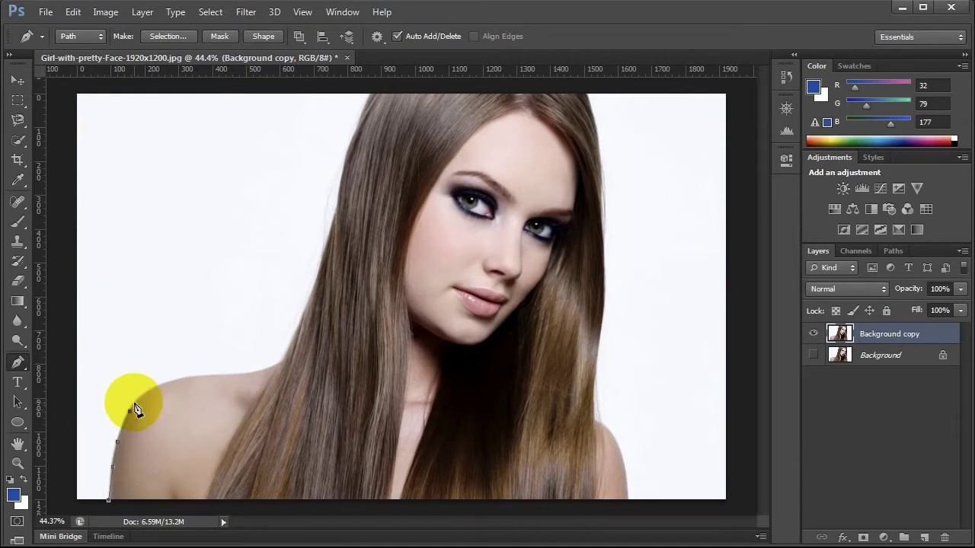
click(141, 396)
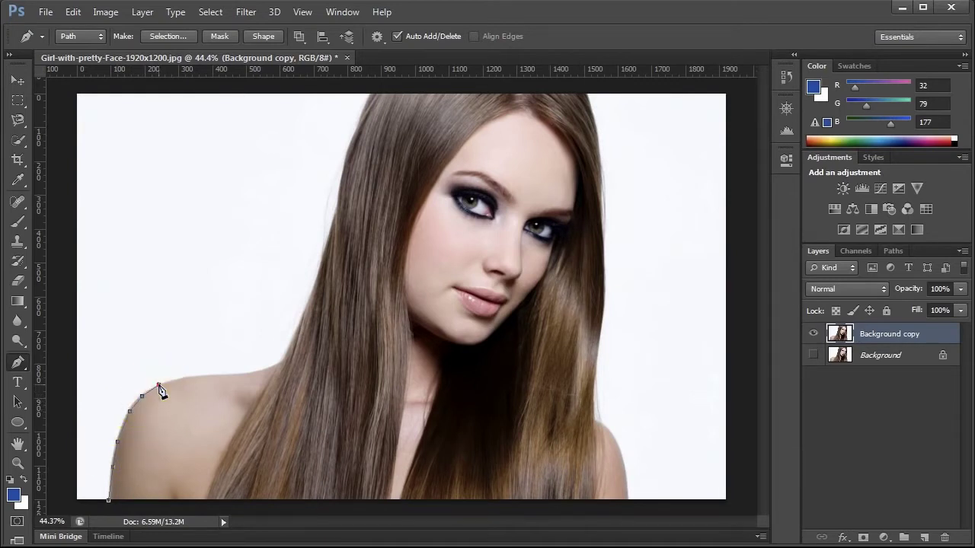
click(157, 385)
click(176, 380)
click(196, 376)
click(217, 374)
click(262, 370)
click(277, 364)
Continue the pen anchors up the left edge of the hair to the image top.
click(287, 350)
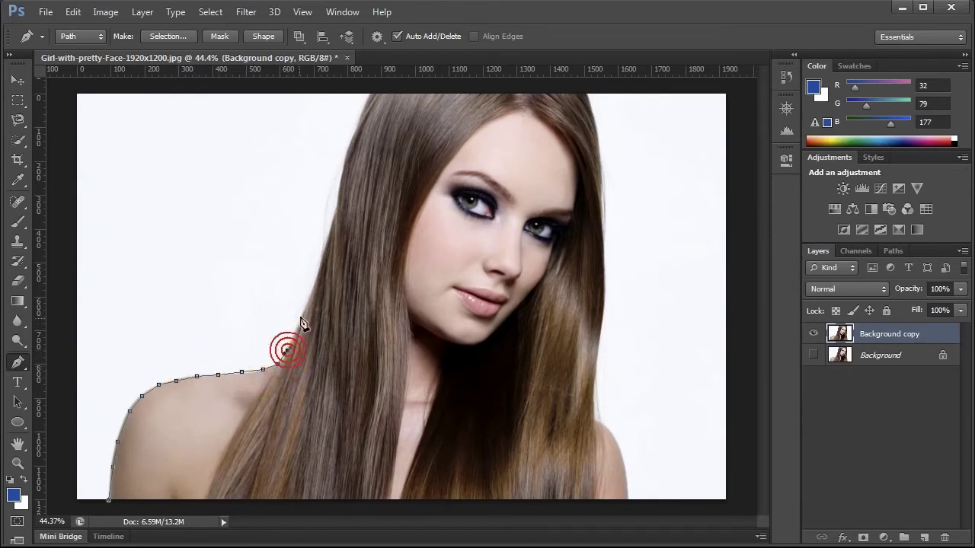
click(301, 315)
click(312, 286)
click(322, 259)
click(327, 230)
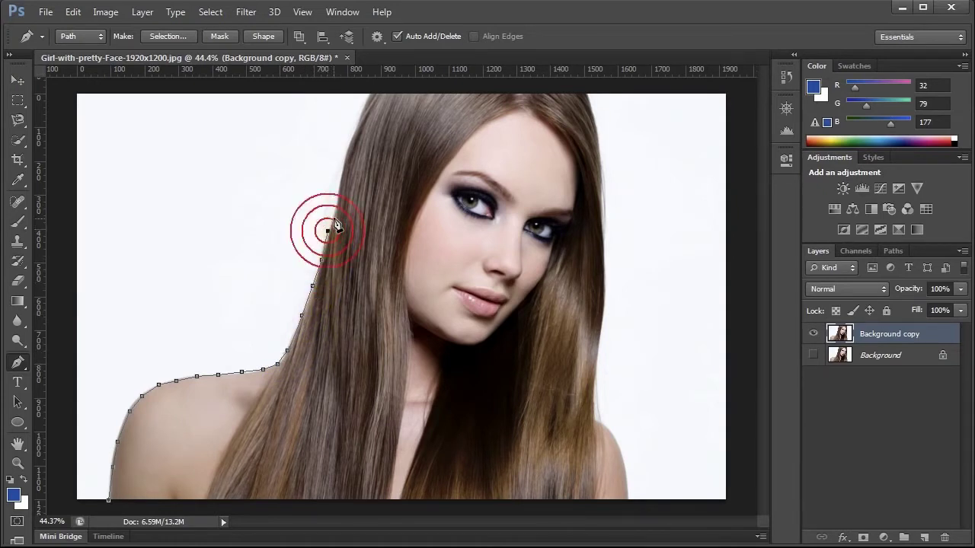
click(334, 207)
click(337, 175)
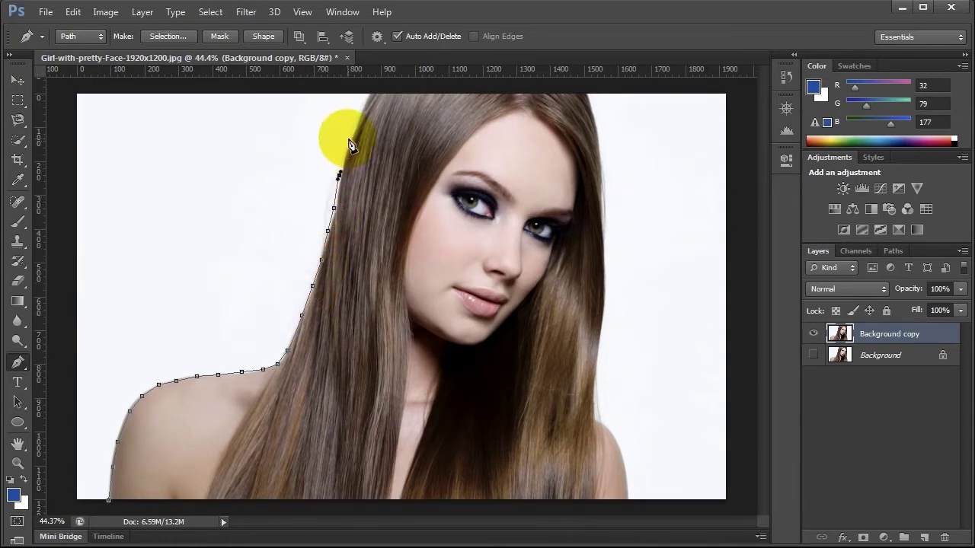
click(351, 136)
click(362, 111)
click(369, 95)
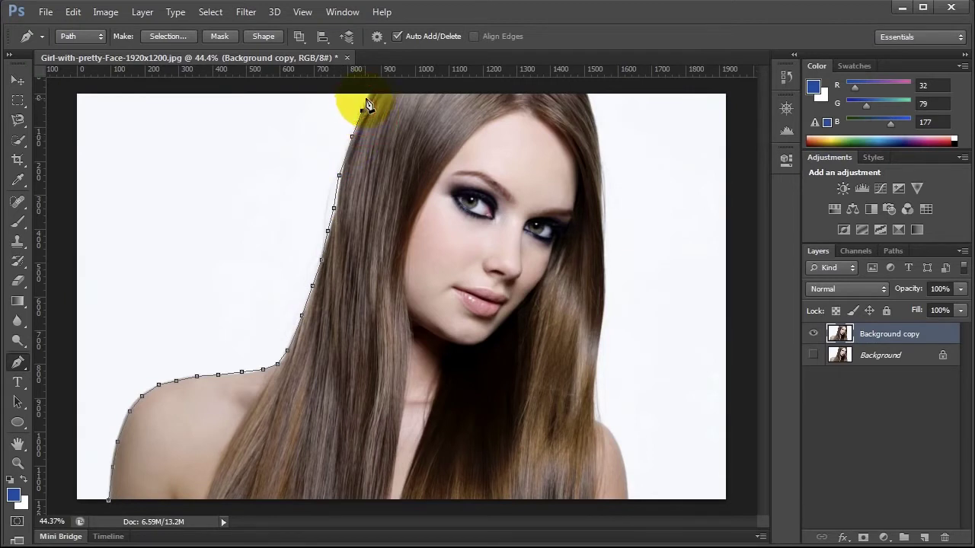
Anchor across the hair top, down the right hair and shoulder, and close the path.
click(587, 97)
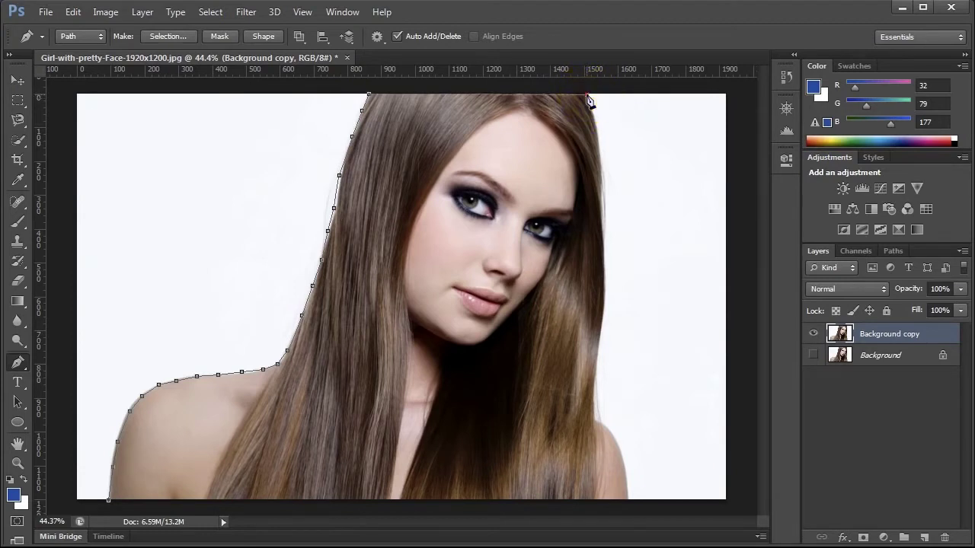
click(596, 127)
click(602, 200)
click(606, 235)
click(605, 263)
click(603, 297)
click(601, 338)
click(595, 393)
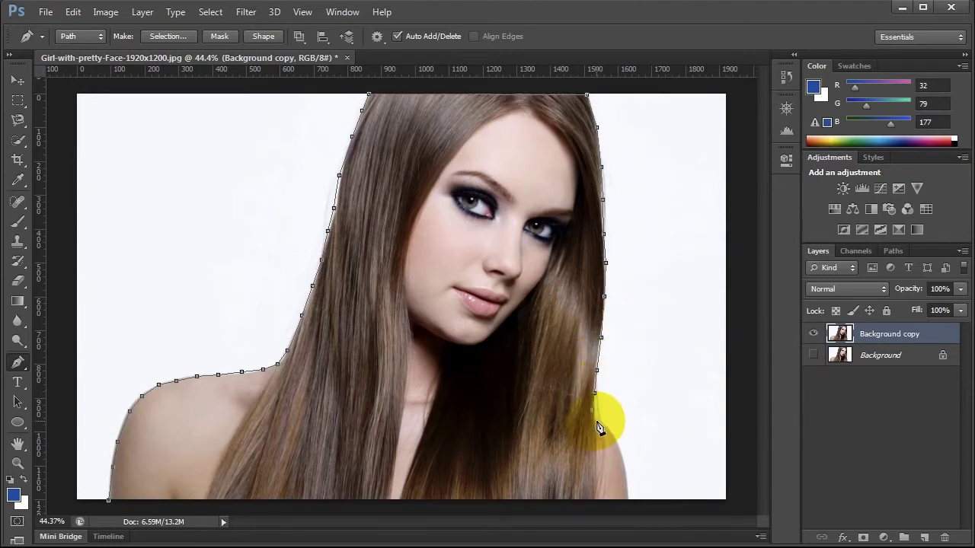
click(596, 418)
click(606, 426)
click(615, 436)
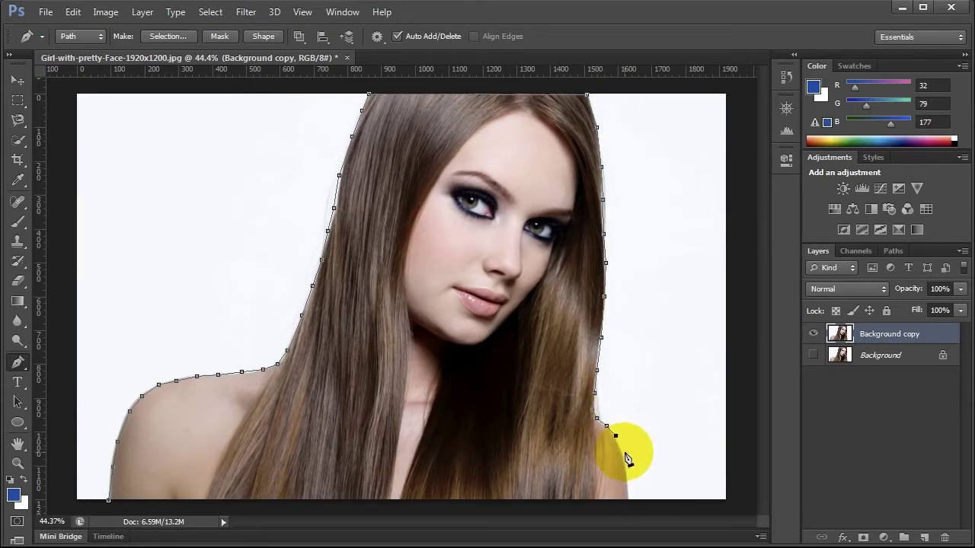
click(623, 454)
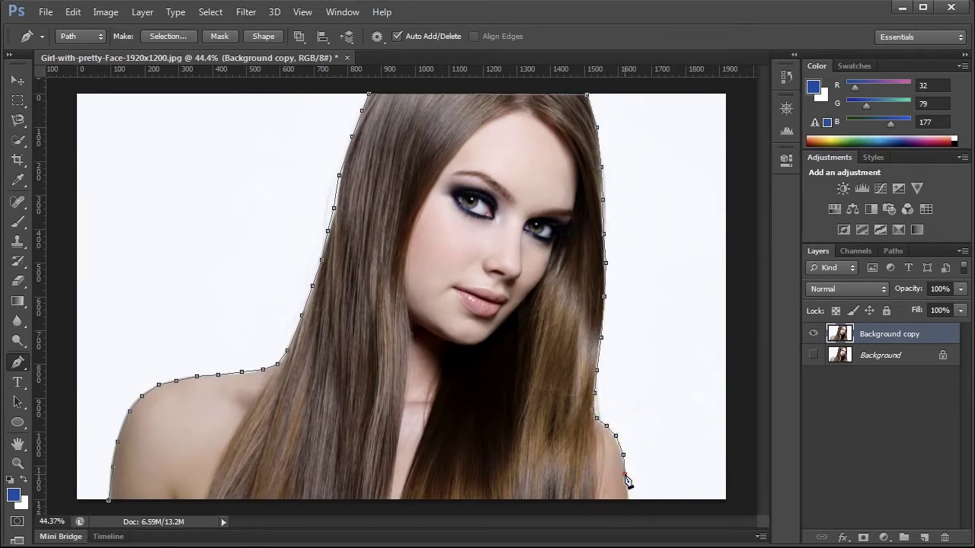
click(627, 499)
click(108, 500)
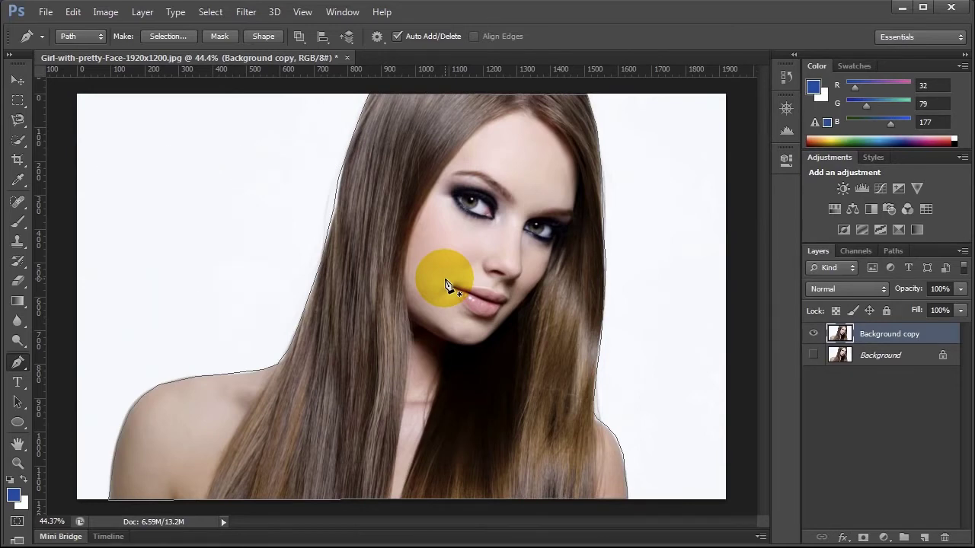
Make a selection from the path with Feather Radius 0 and copy it to Layer 1.
right_click(451, 229)
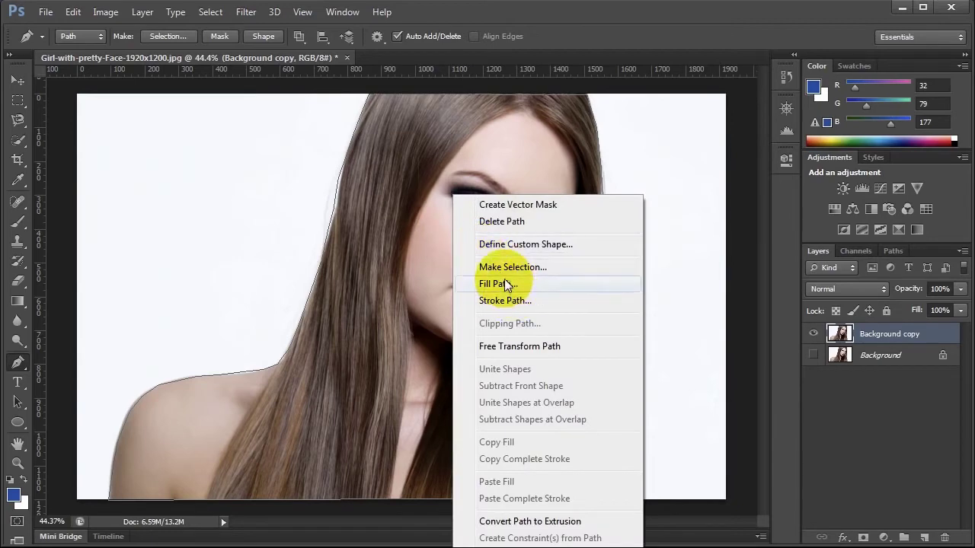
click(504, 268)
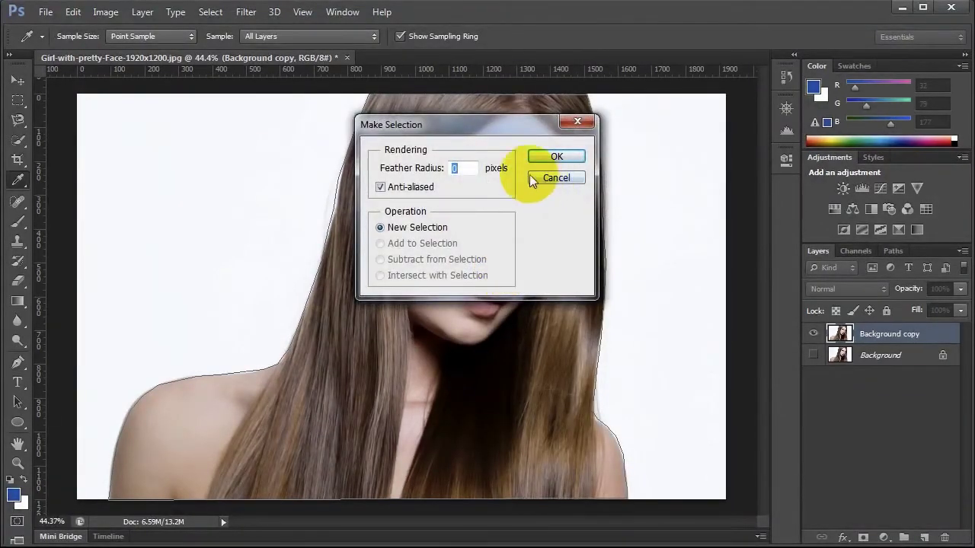
mouse_move(491, 127)
mouse_down()
mouse_move(476, 123)
mouse_move(485, 126)
mouse_up()
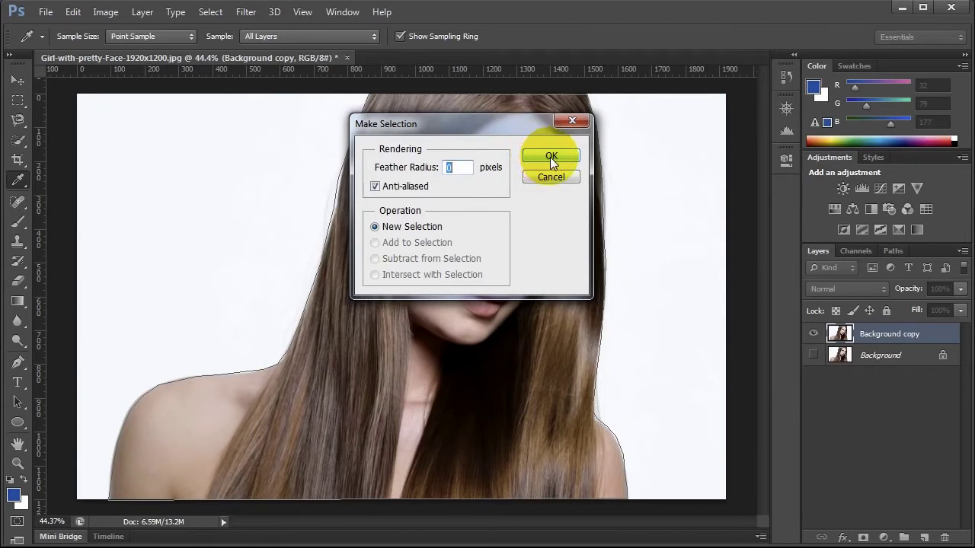
click(549, 157)
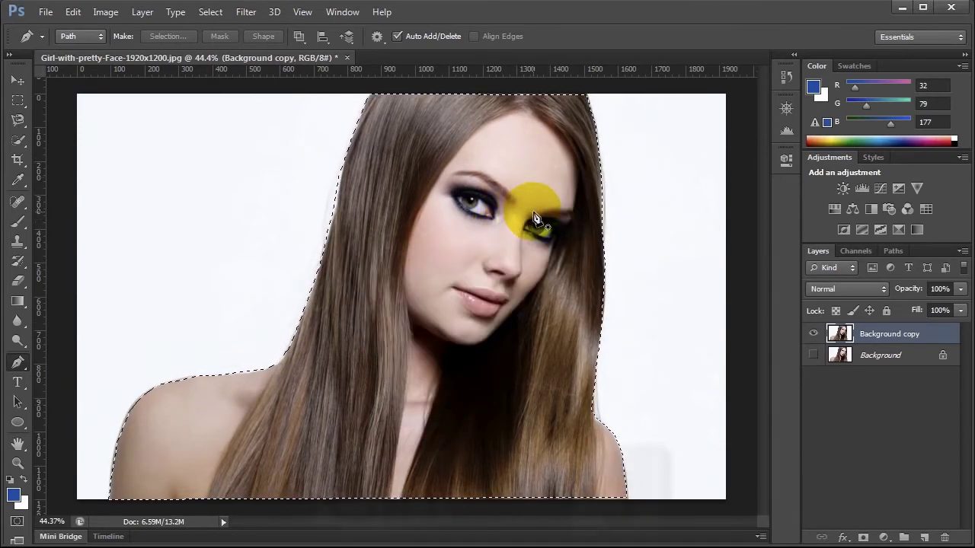
key(ctrl+j)
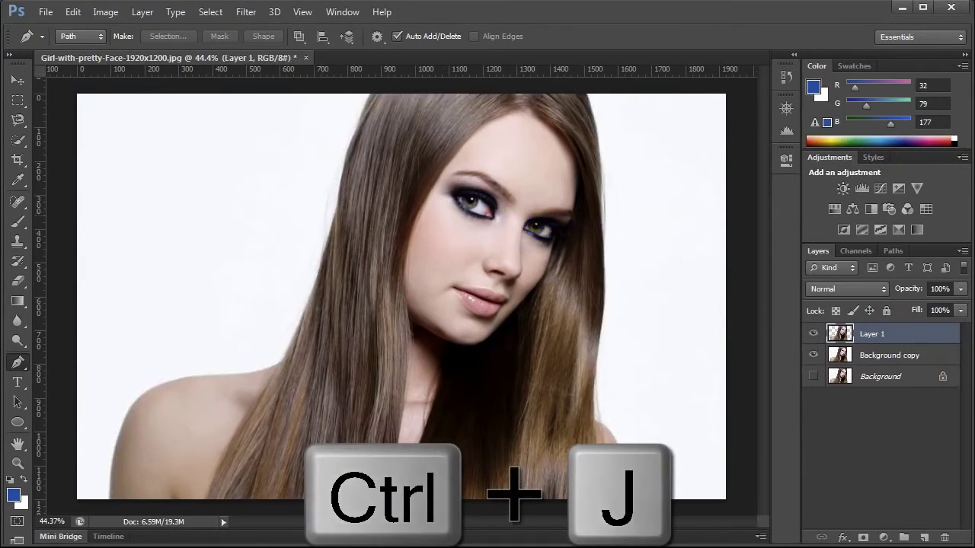
Hide Background copy and choose the Background Eraser Tool at 290 px size.
click(813, 356)
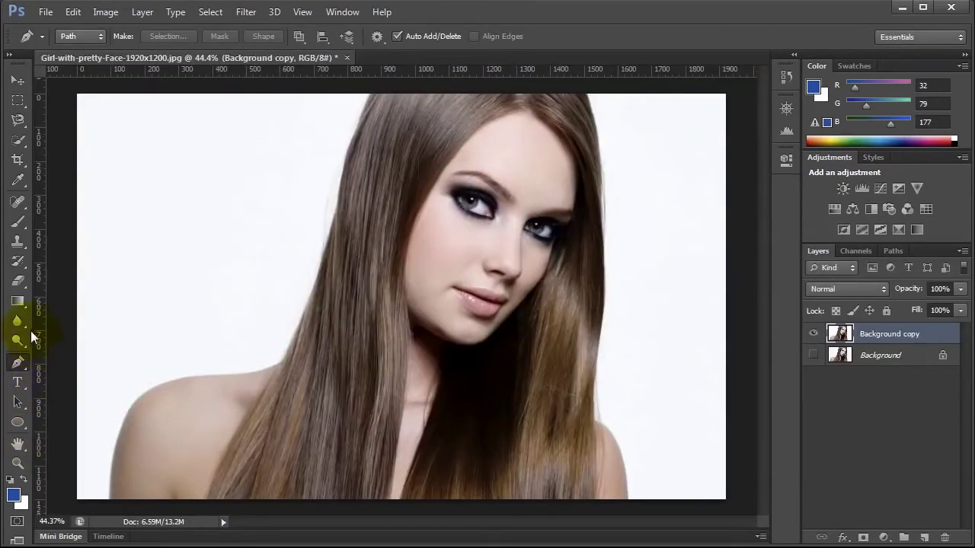
click(19, 281)
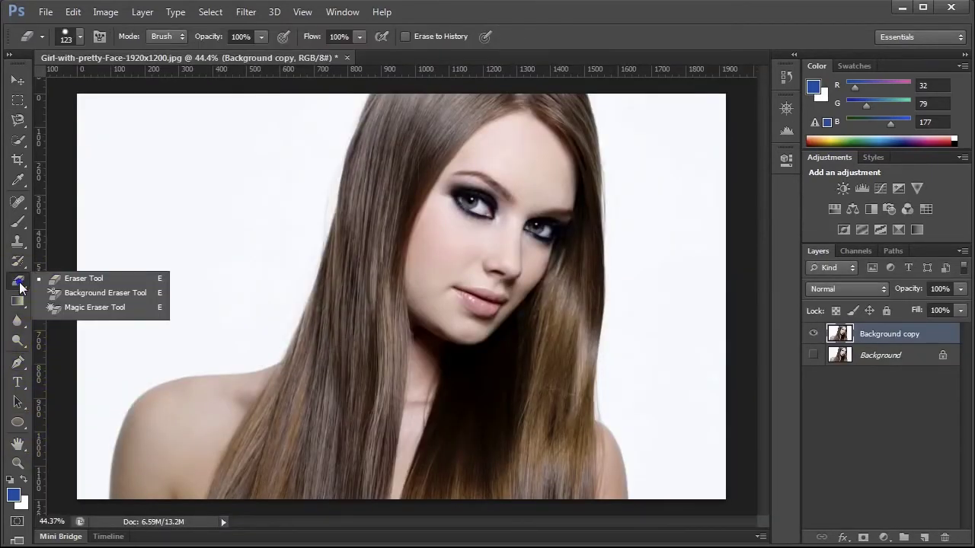
click(74, 294)
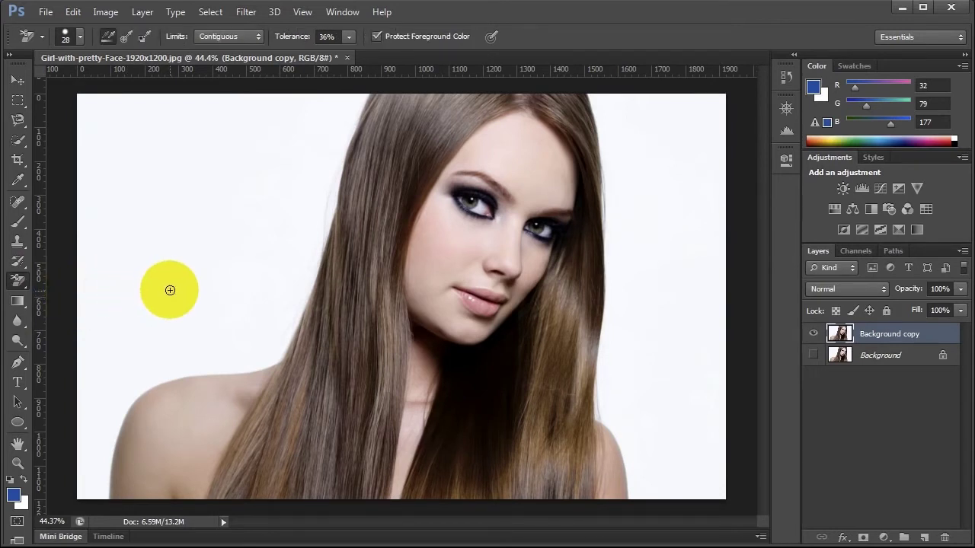
drag(170, 290, 214, 276)
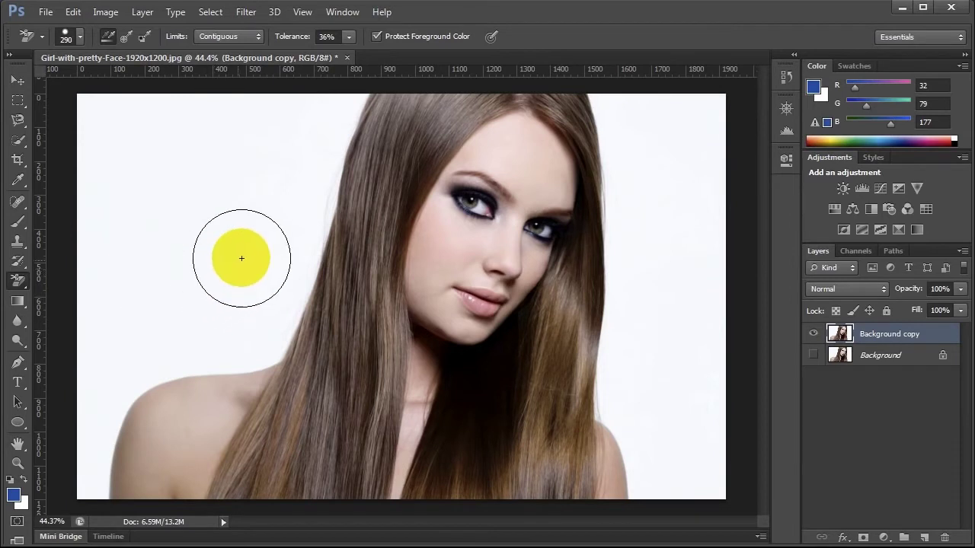
Set tolerance to 42% and erase white background beside the top and left of the hair.
click(298, 141)
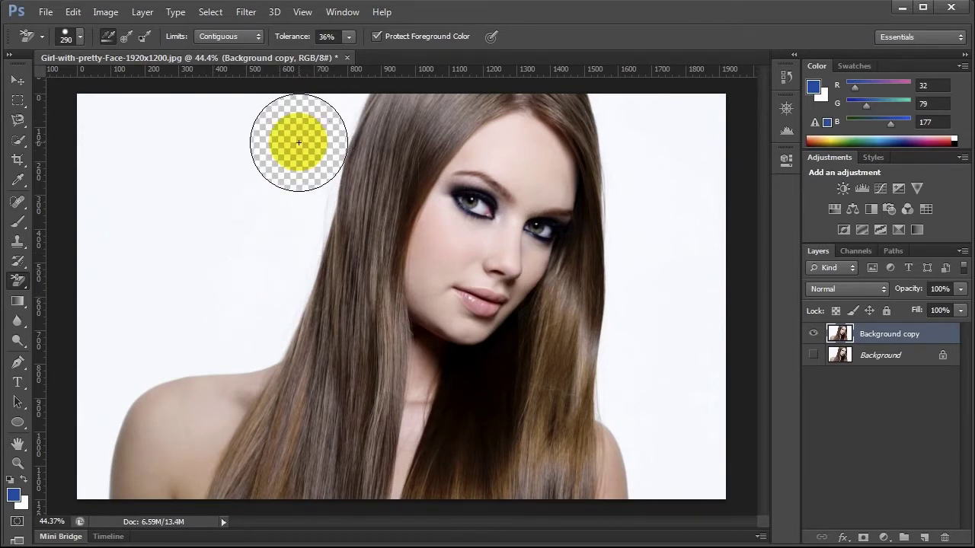
key(ctrl+z)
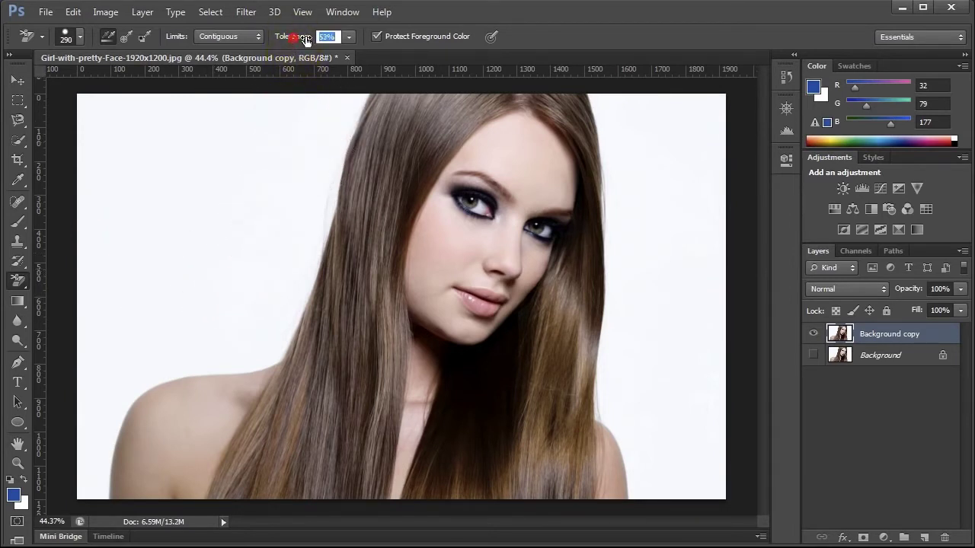
drag(305, 40, 303, 40)
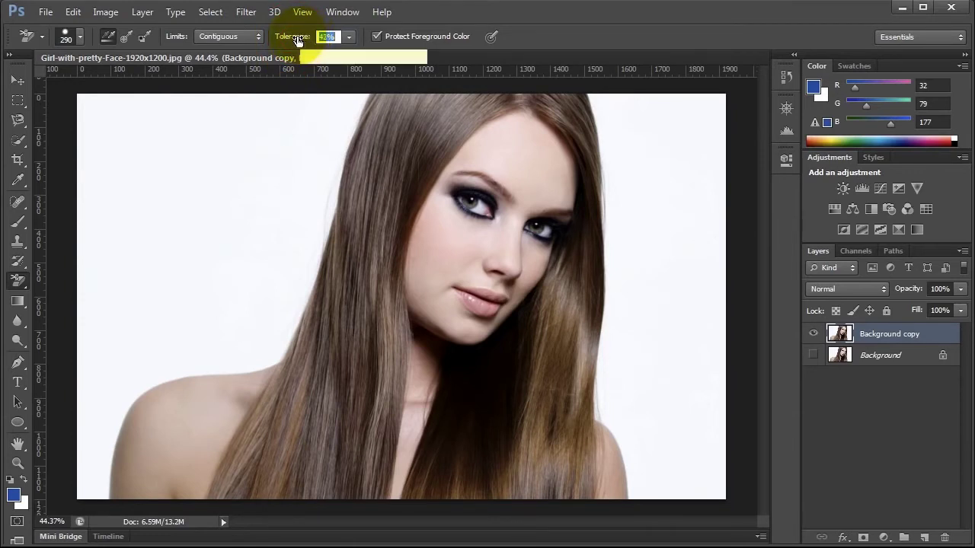
click(316, 142)
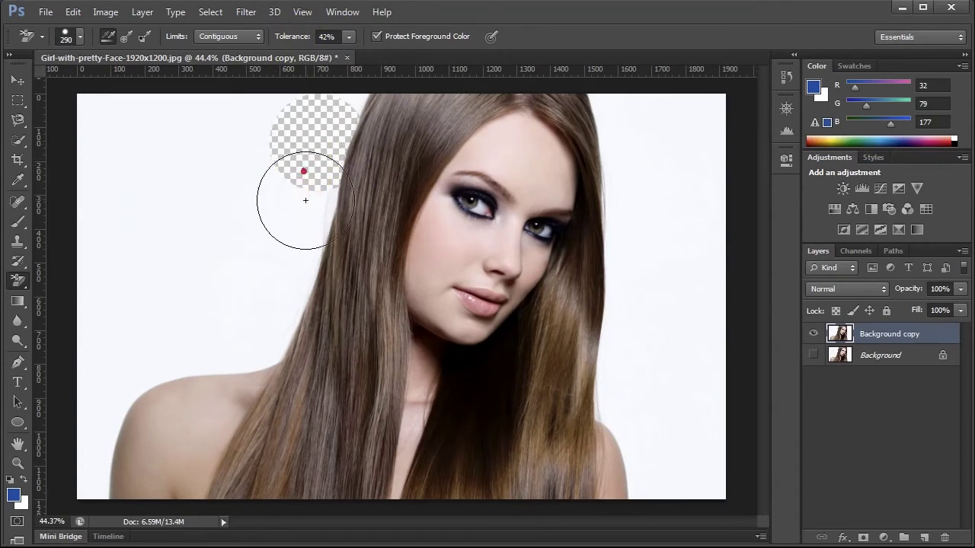
mouse_move(305, 200)
mouse_down()
mouse_move(252, 322)
mouse_move(175, 353)
mouse_move(191, 266)
mouse_move(260, 133)
mouse_up()
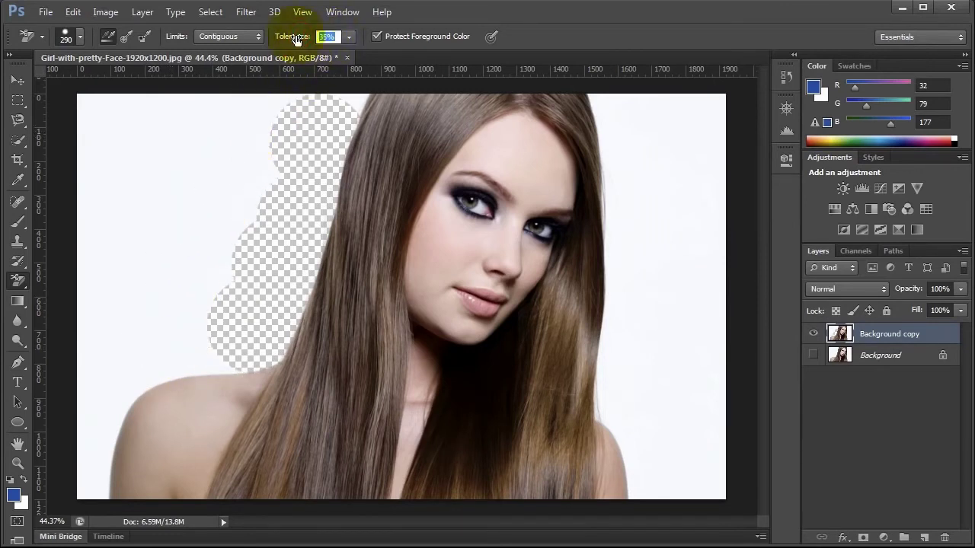
Erase the white along the left hair edge, shoulder and top-left corner at 35% tolerance.
mouse_move(234, 198)
mouse_down()
mouse_move(188, 348)
mouse_move(130, 374)
mouse_up()
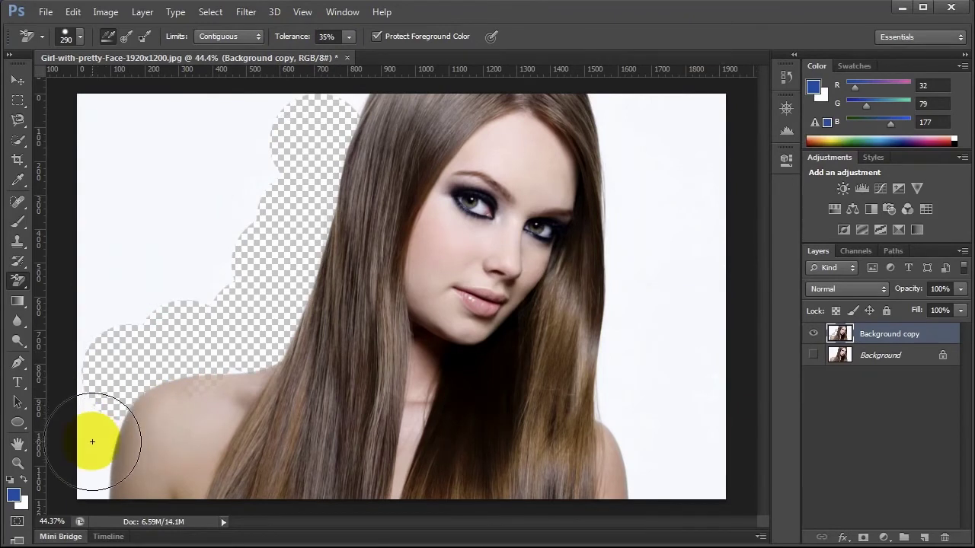
drag(96, 444, 92, 441)
drag(87, 315, 87, 310)
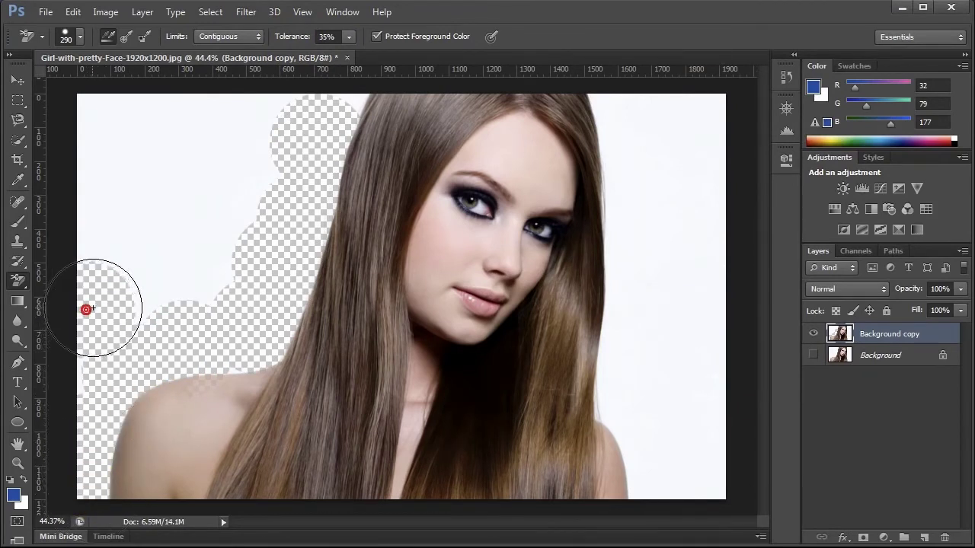
click(103, 225)
click(105, 135)
click(198, 110)
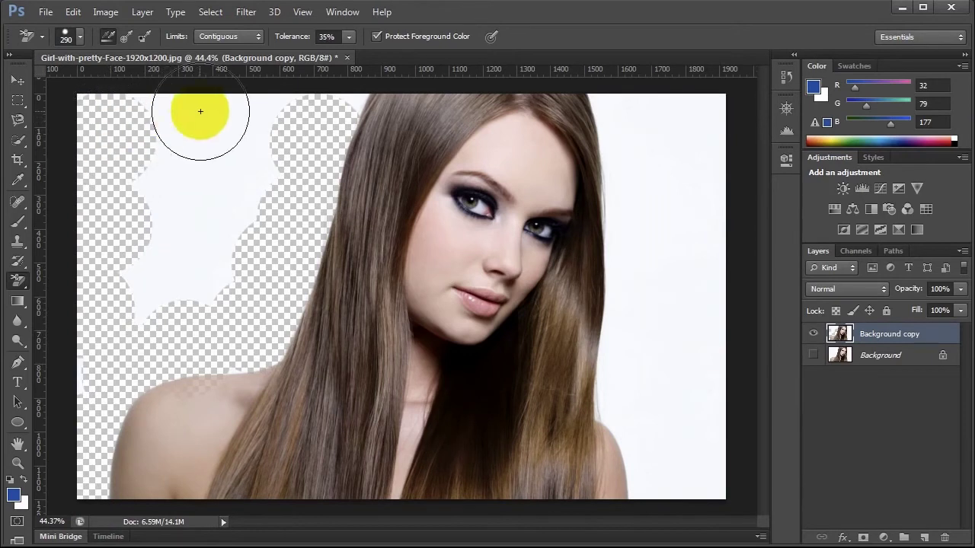
click(237, 113)
drag(250, 97, 147, 98)
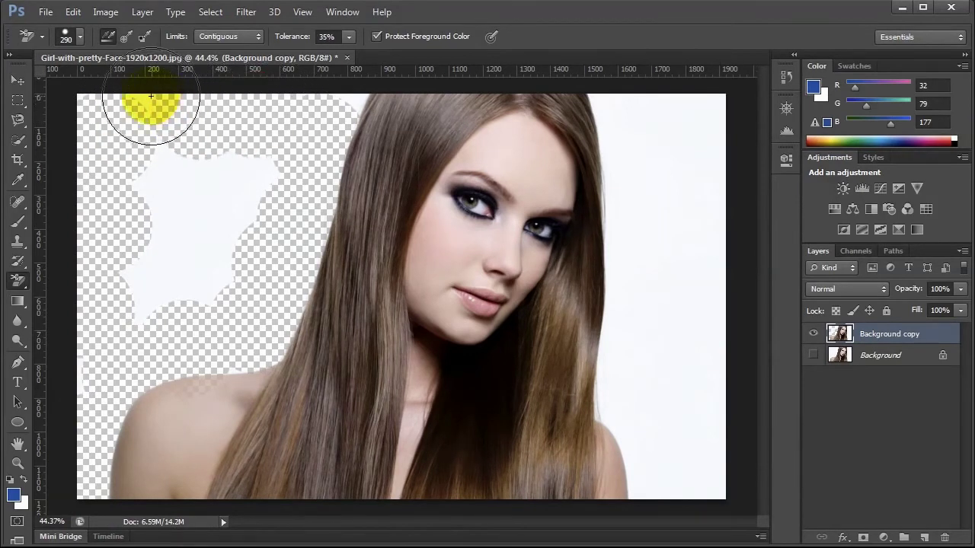
Erase the leftover white patches on the upper-left side of the hair.
click(185, 191)
click(235, 190)
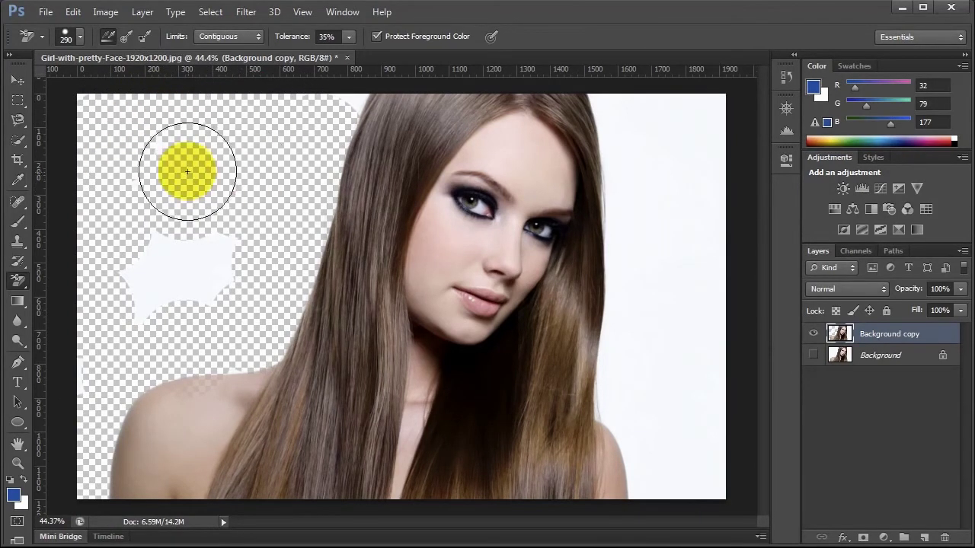
drag(185, 163, 161, 147)
click(135, 179)
click(146, 274)
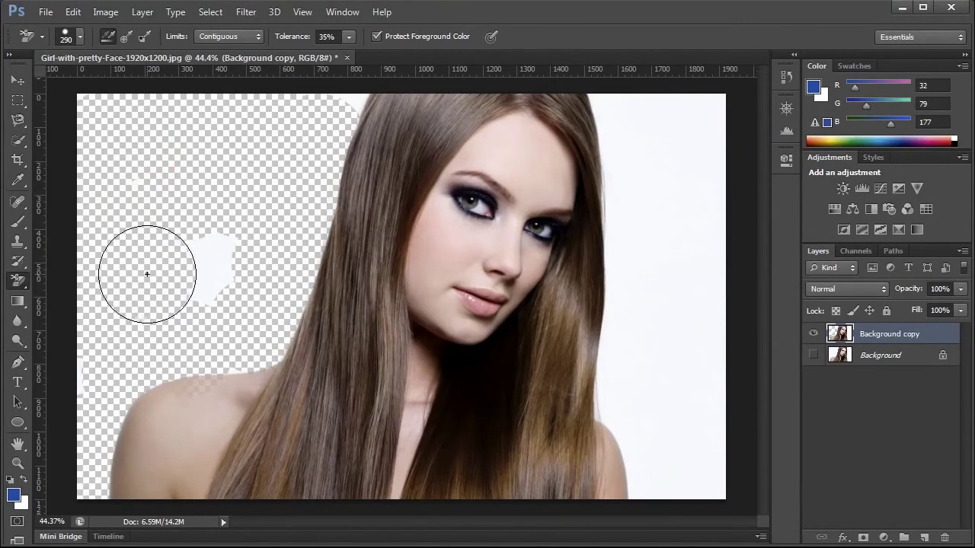
click(195, 276)
drag(309, 126, 350, 98)
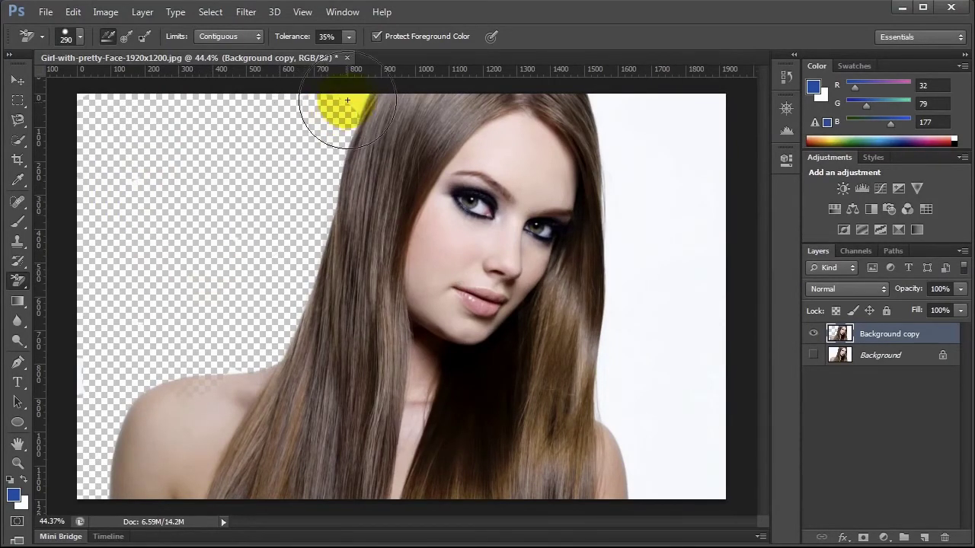
Erase the white background right of the hair from top to bottom.
drag(618, 114, 612, 111)
click(627, 156)
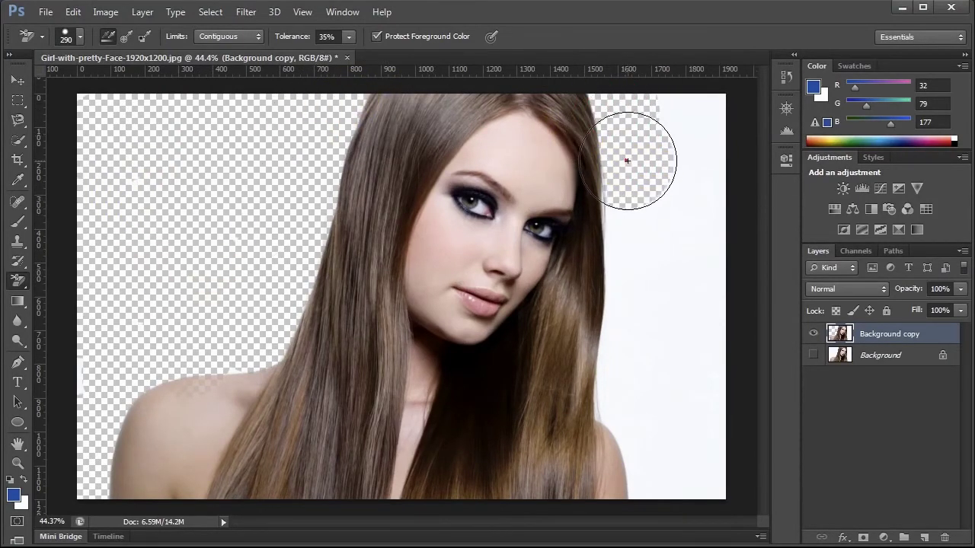
click(624, 249)
click(629, 314)
click(620, 371)
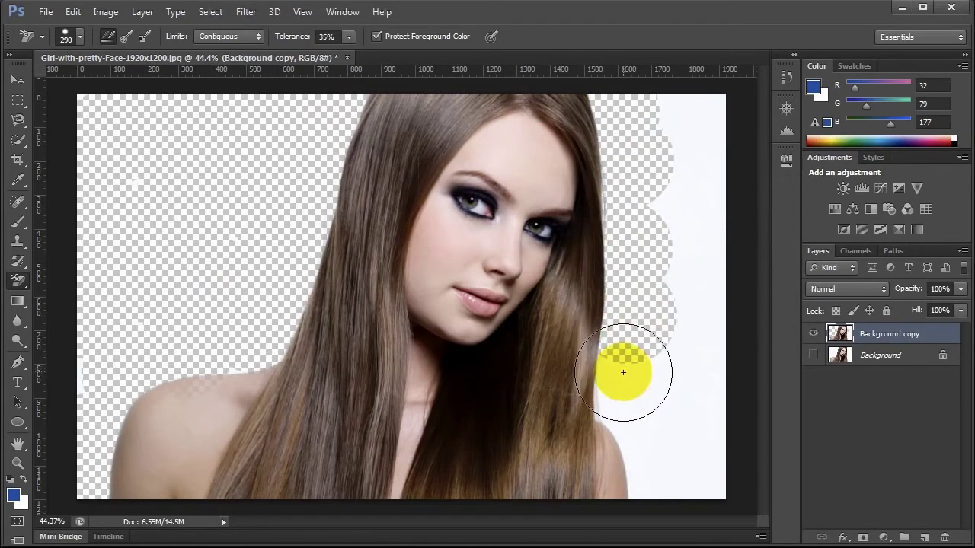
click(637, 414)
click(642, 445)
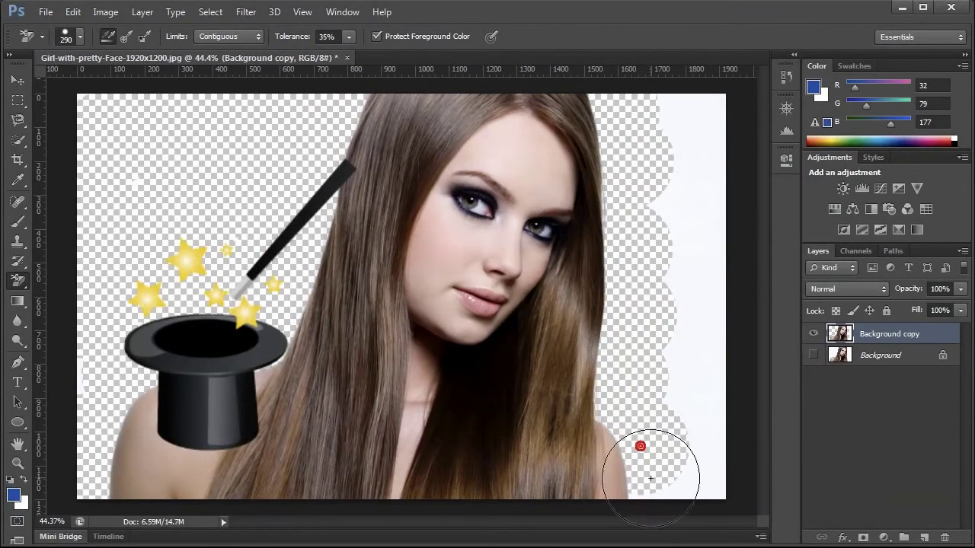
click(678, 478)
Erase the remaining white patches on the right side and upper right.
click(696, 407)
click(689, 321)
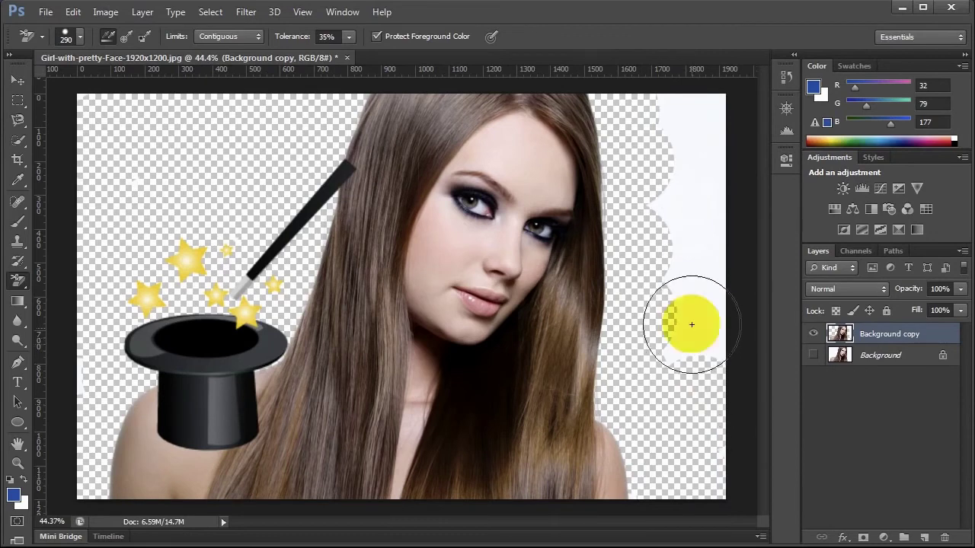
click(689, 246)
click(696, 157)
click(697, 109)
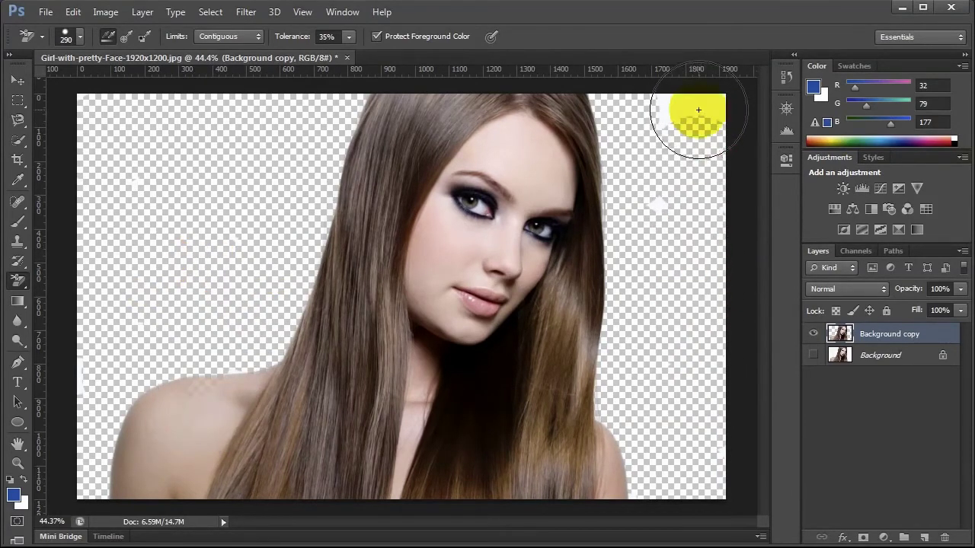
click(663, 191)
drag(373, 211, 331, 206)
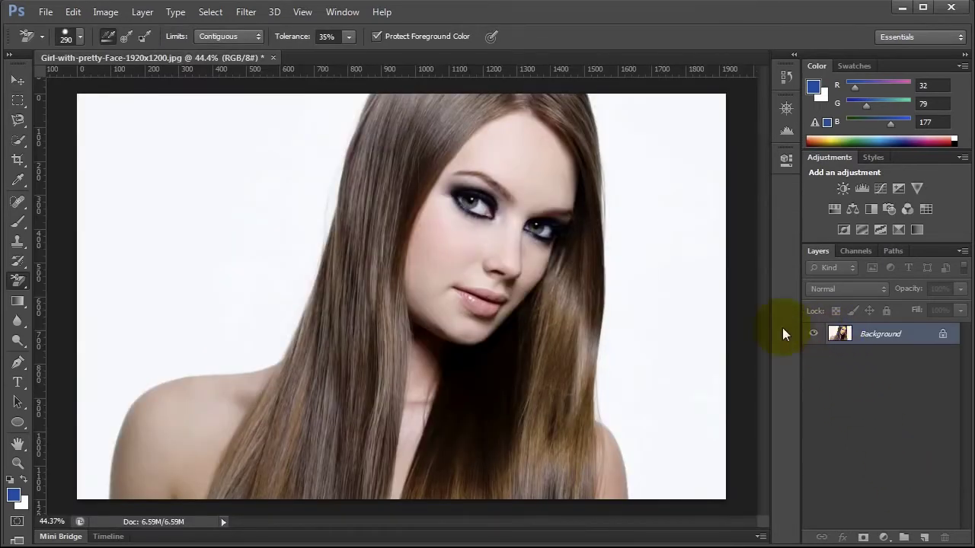
Duplicate the Background layer and switch to the Magic Wand tool.
drag(871, 334, 924, 538)
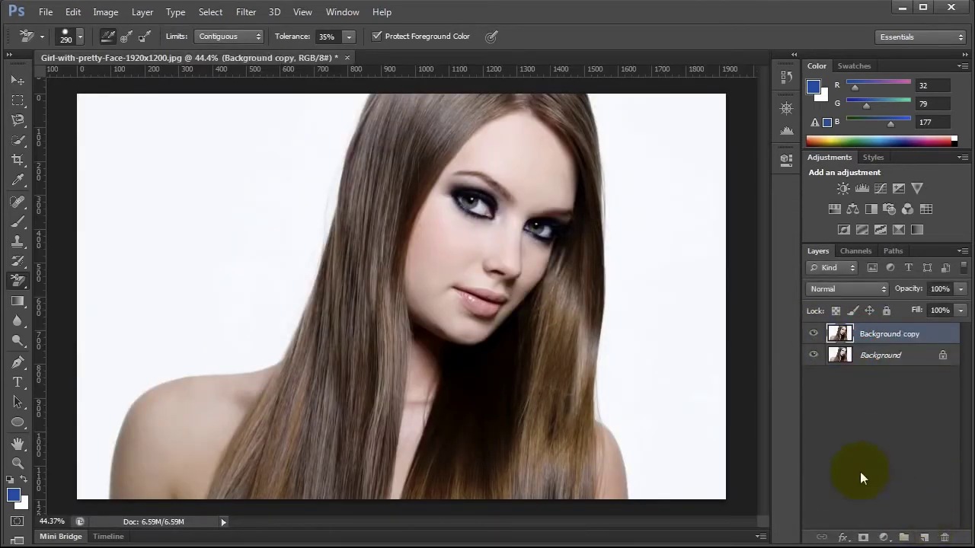
click(19, 140)
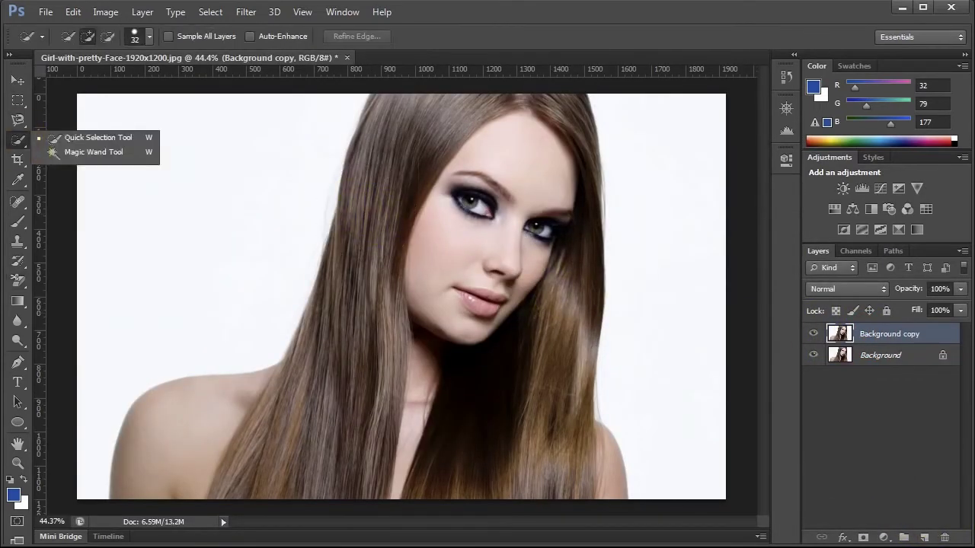
click(72, 153)
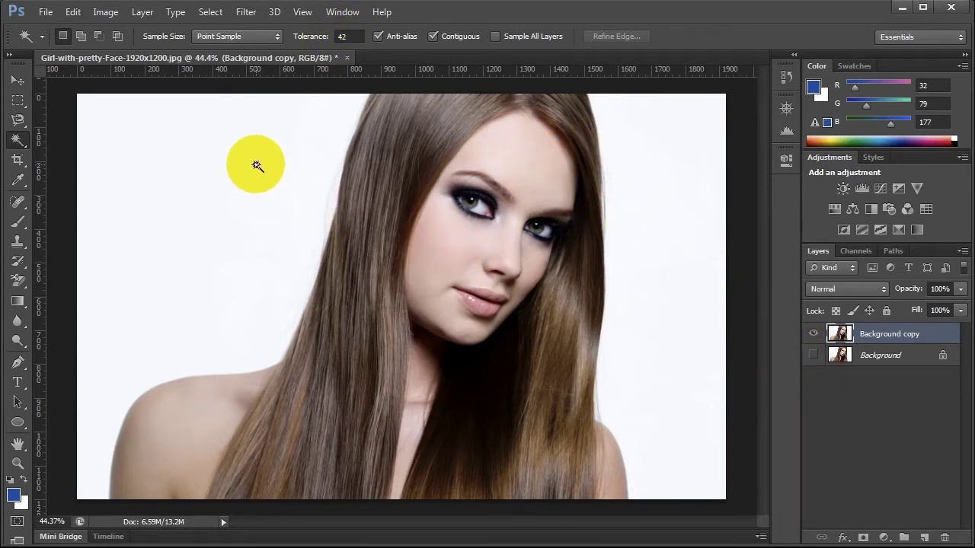
Select and remove the white background left and right of the hair.
click(268, 225)
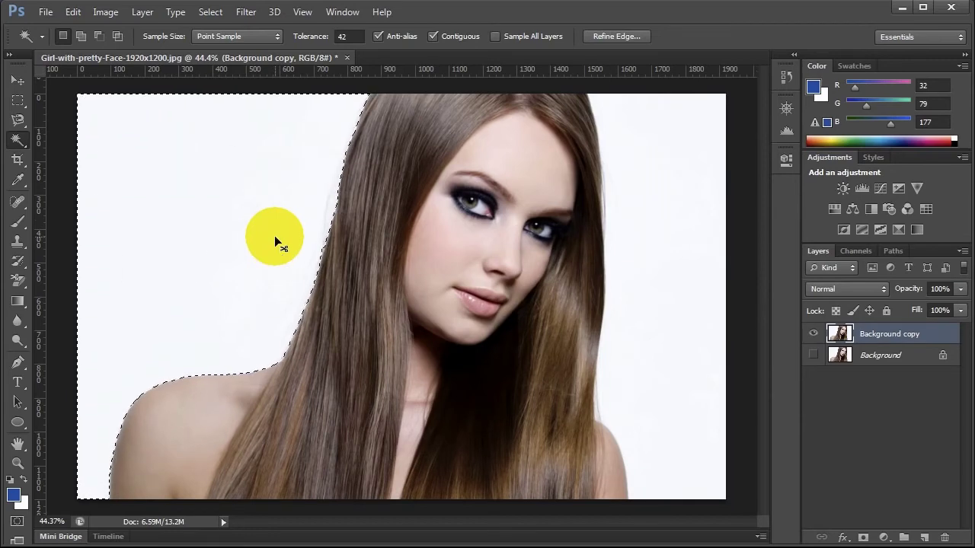
key(Delete)
key(ctrl+d)
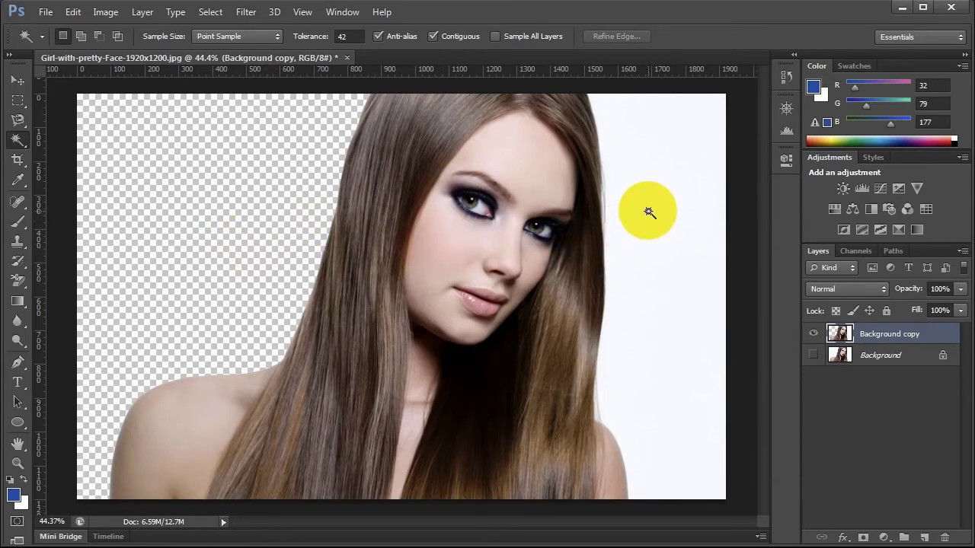
click(648, 212)
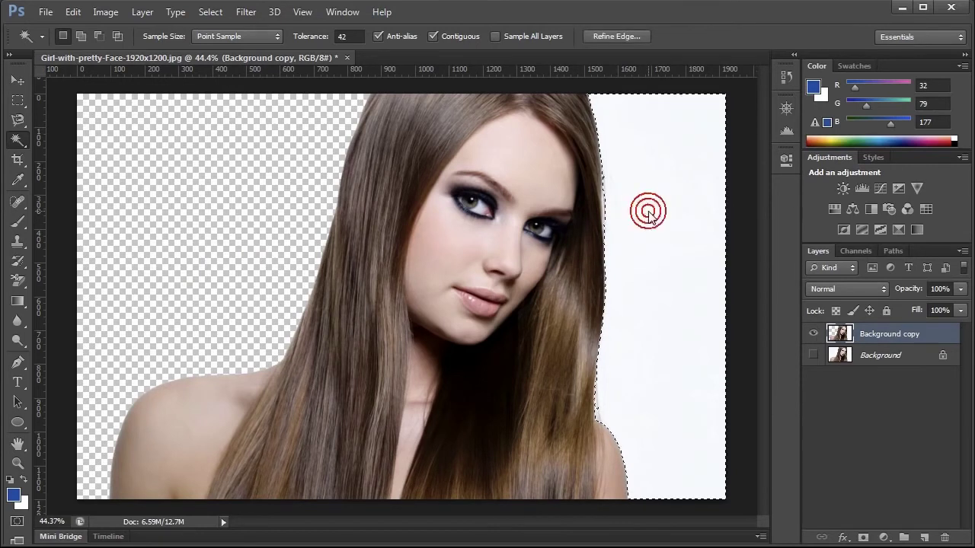
key(ctrl+x)
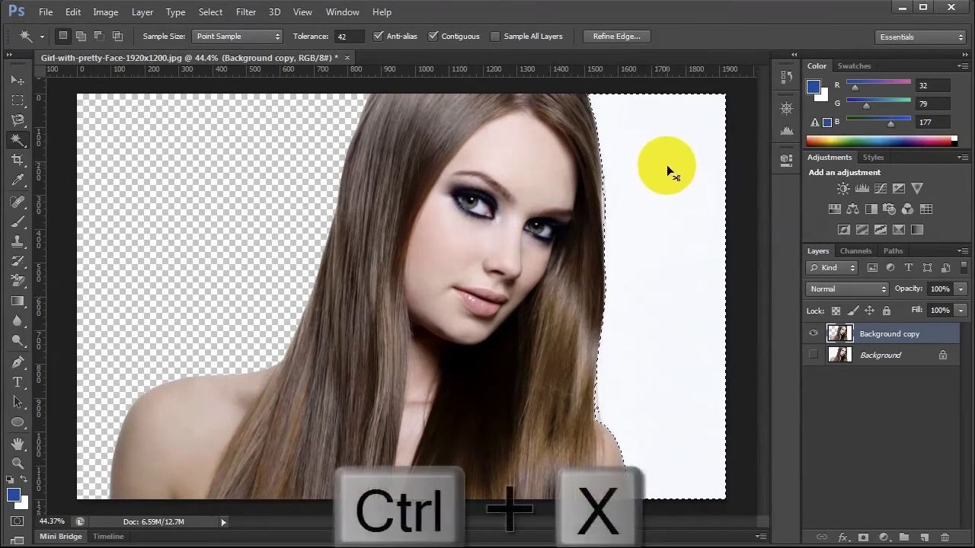
key(ctrl+x)
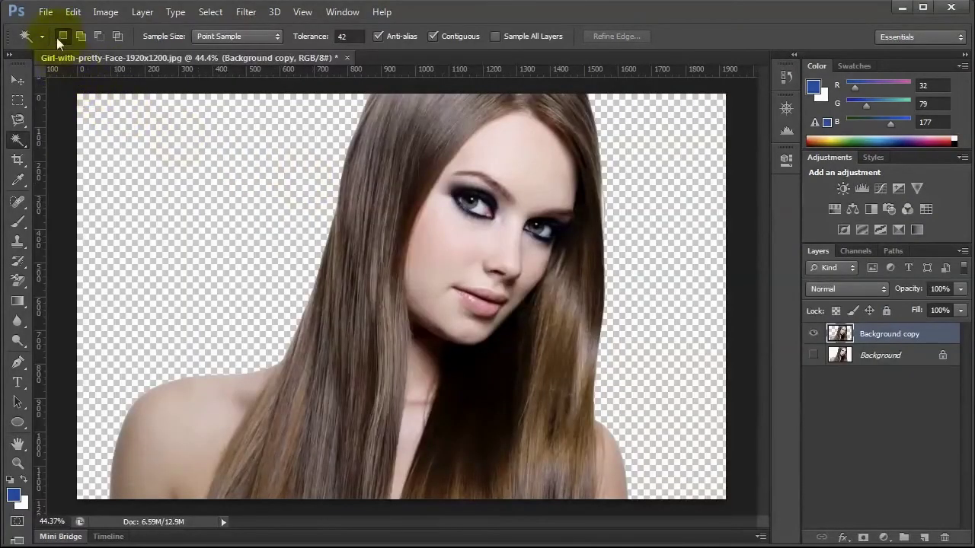
Open the File menu to bring in a new background.
click(45, 12)
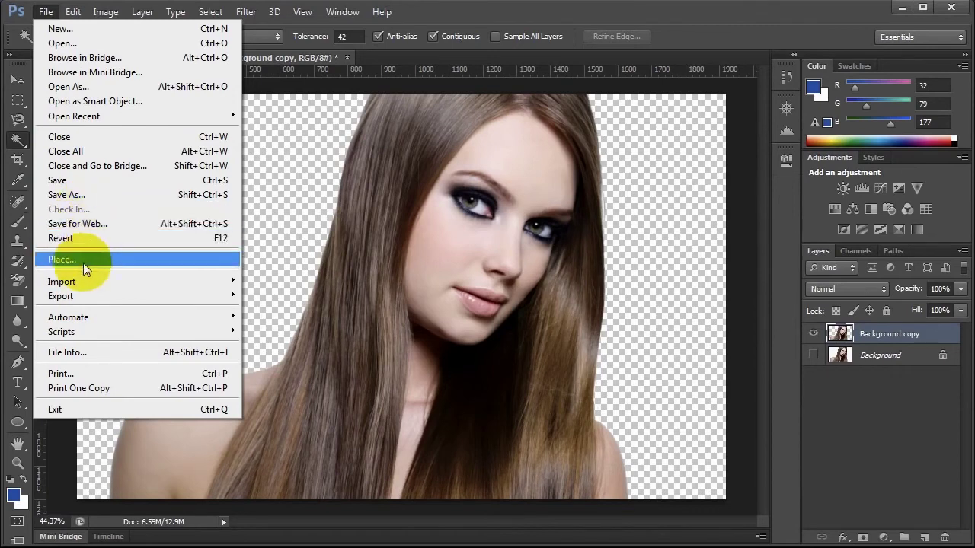
Place the blue bokeh texture from D:\apaitita\VIDEOS PREMIERE into the document.
click(82, 262)
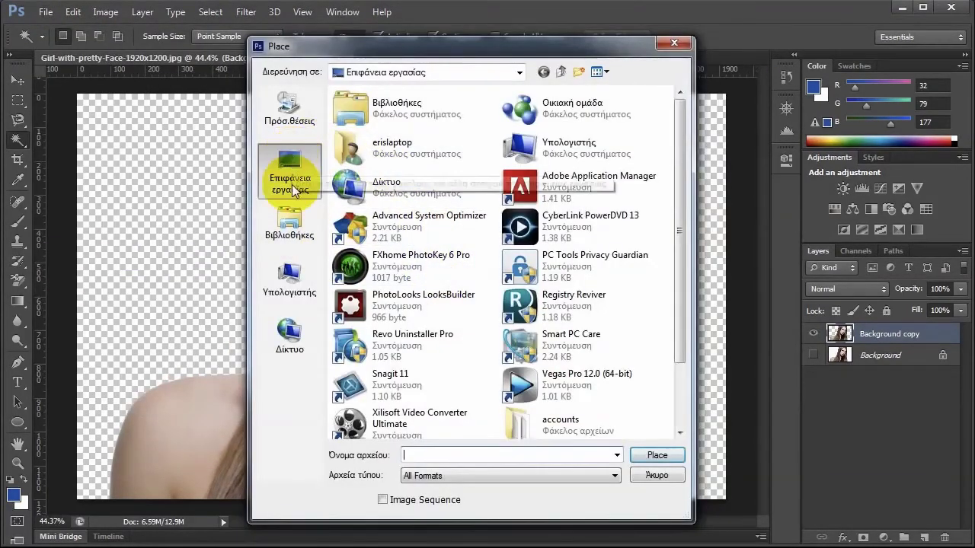
click(289, 278)
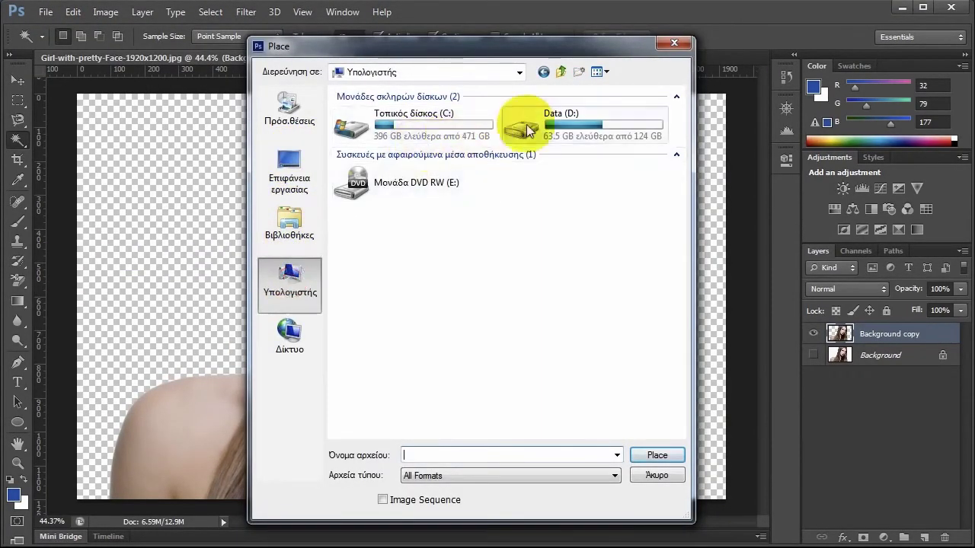
click(565, 128)
double_click(565, 128)
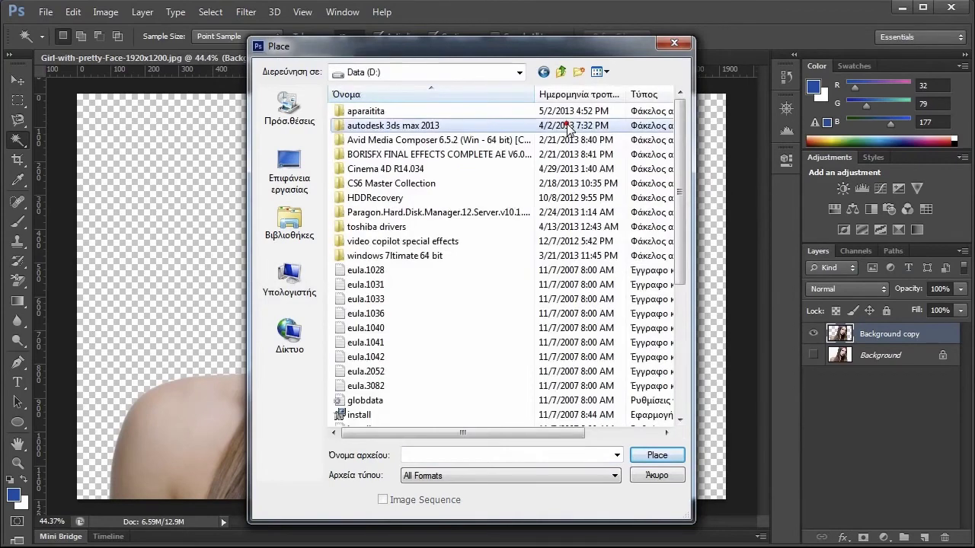
double_click(366, 112)
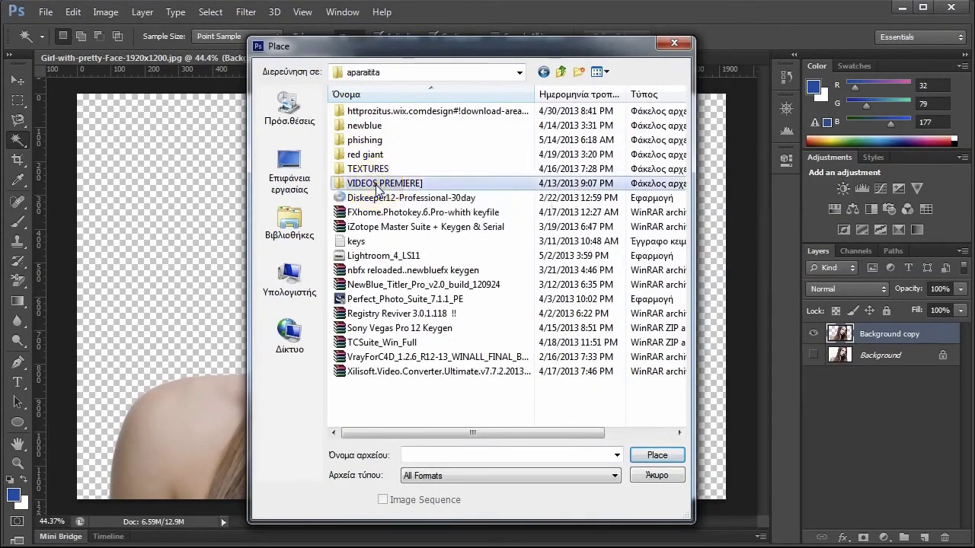
double_click(377, 180)
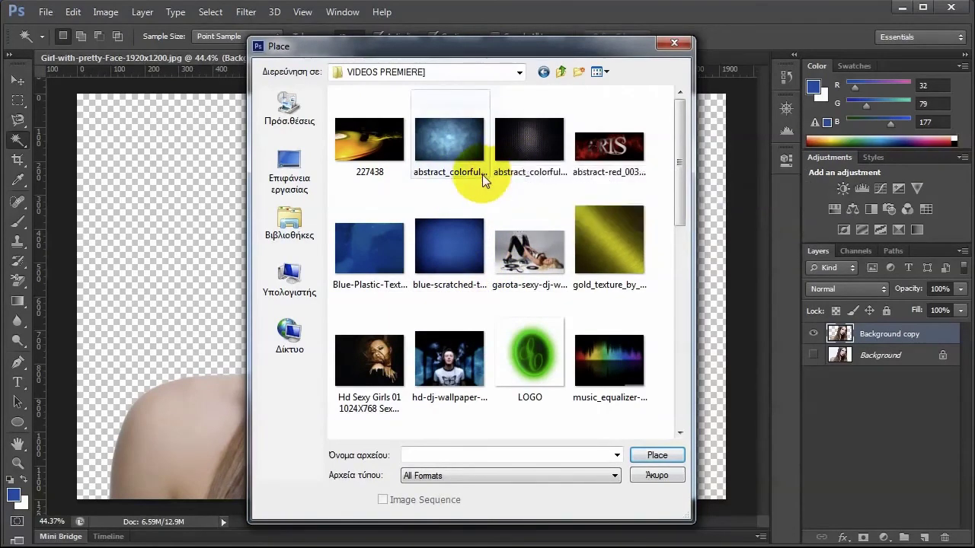
mouse_move(447, 150)
mouse_down()
mouse_move(217, 227)
mouse_move(441, 160)
mouse_up()
click(654, 456)
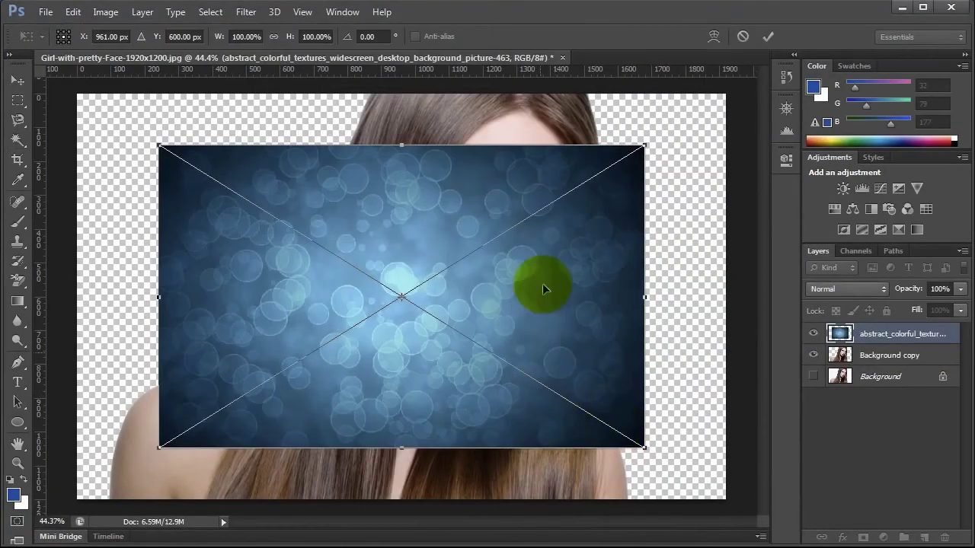
Stretch the texture to fill the canvas, commit it, and move Background copy above it.
mouse_move(644, 145)
mouse_down()
mouse_move(704, 98)
mouse_move(726, 94)
mouse_up()
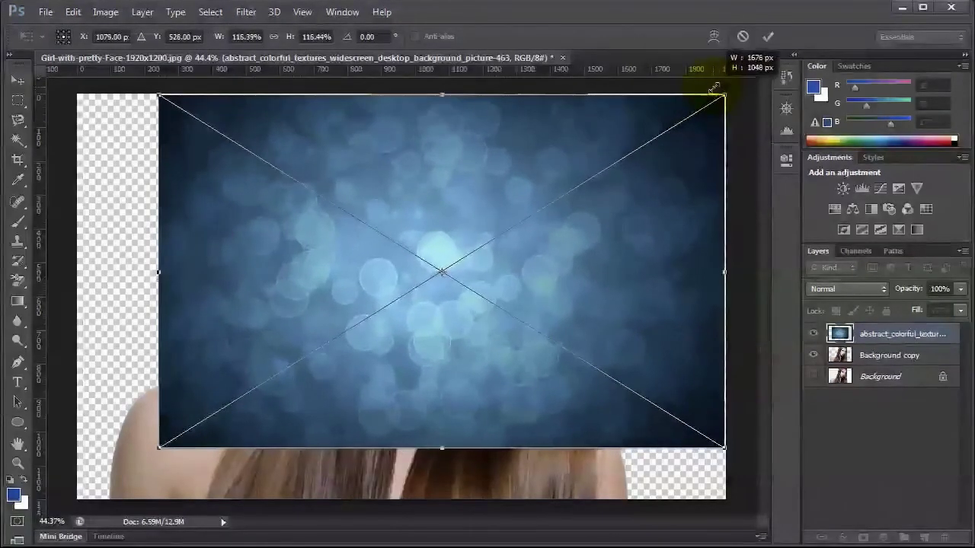
drag(157, 449, 74, 503)
click(769, 38)
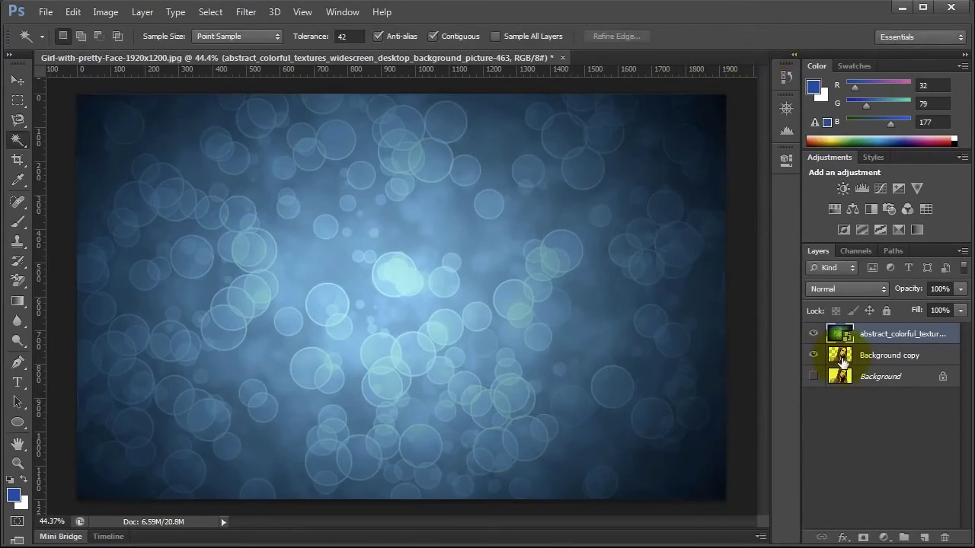
drag(841, 358, 832, 332)
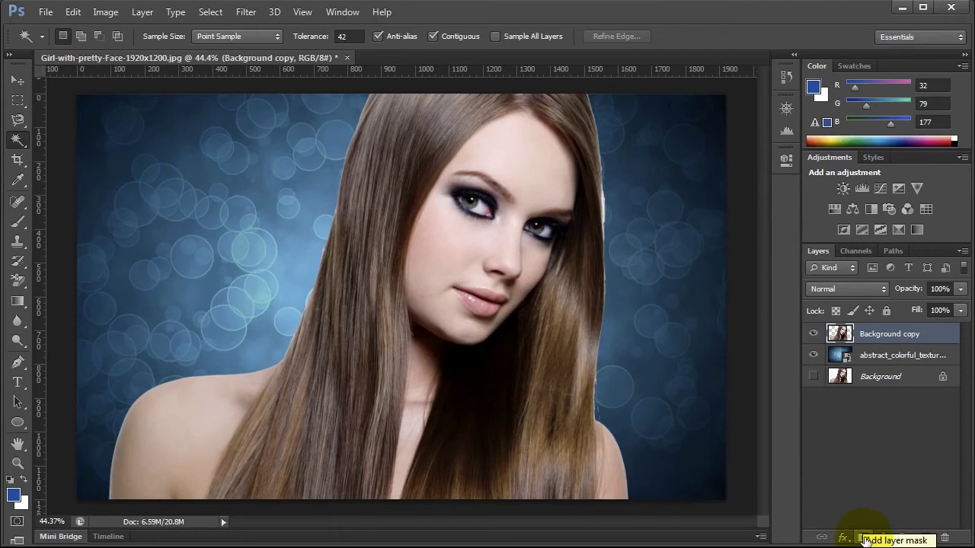
Add a layer mask to Background copy and brush the right hair edge at 64% hardness.
click(862, 538)
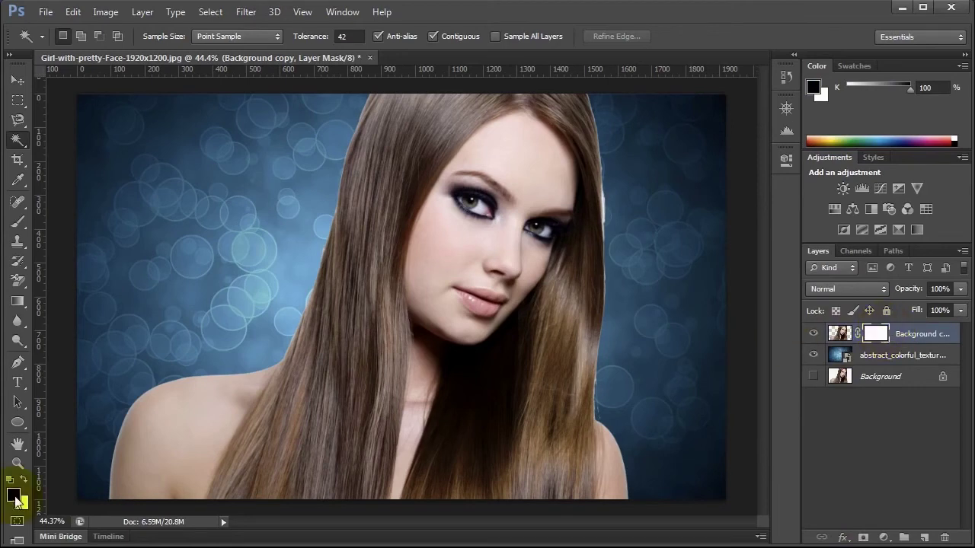
click(18, 220)
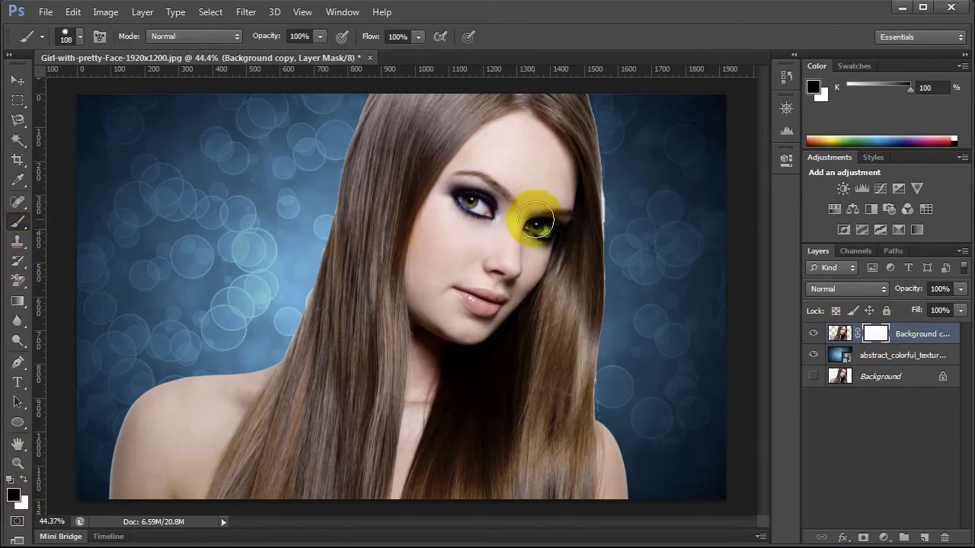
mouse_move(592, 220)
mouse_down()
mouse_move(621, 203)
mouse_move(604, 168)
mouse_up()
scroll(618, 196, up, 2)
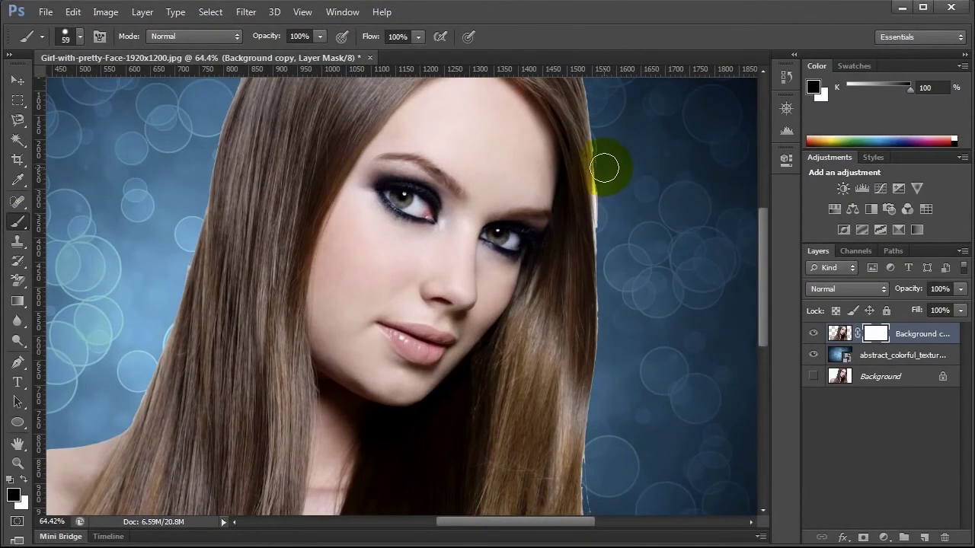
right_click(609, 163)
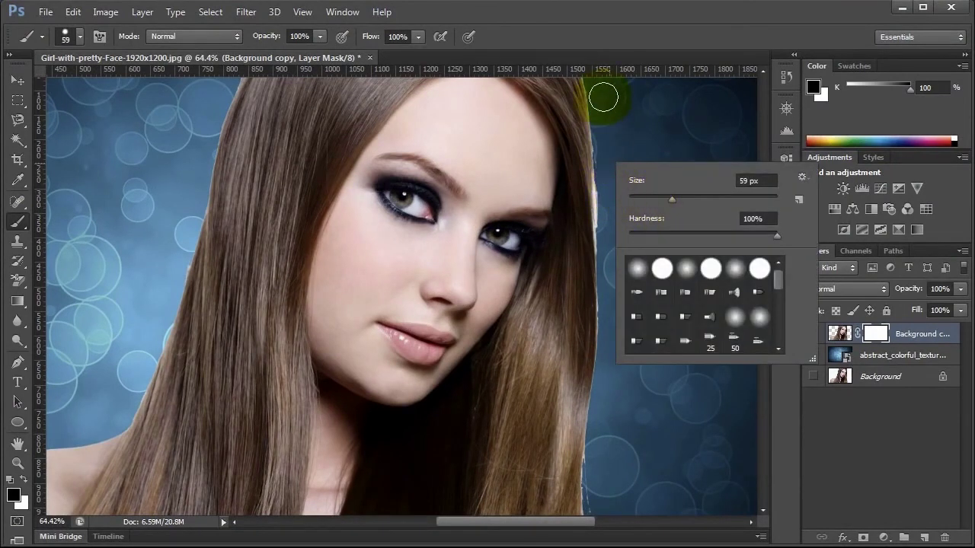
click(603, 106)
mouse_move(604, 119)
mouse_down()
mouse_move(610, 227)
mouse_move(618, 189)
mouse_up()
right_click(620, 188)
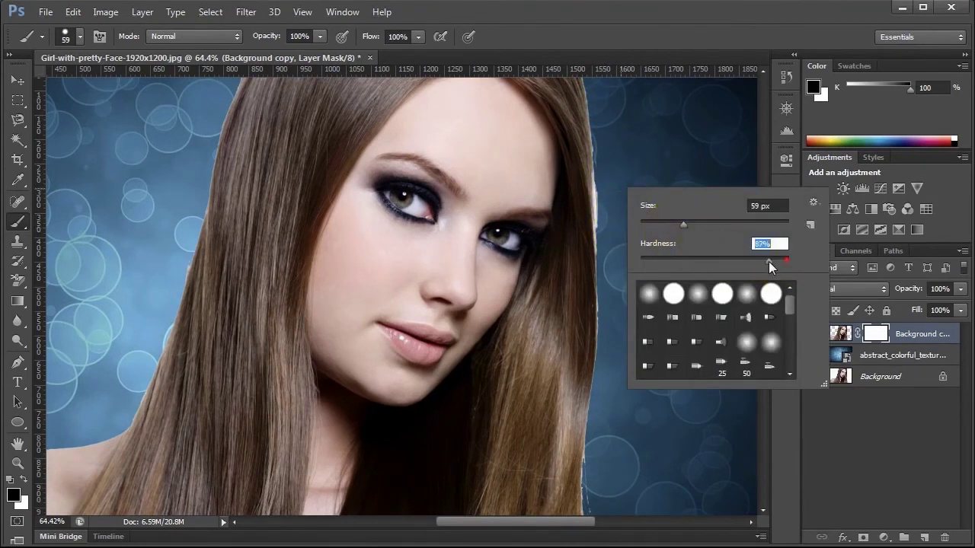
click(596, 75)
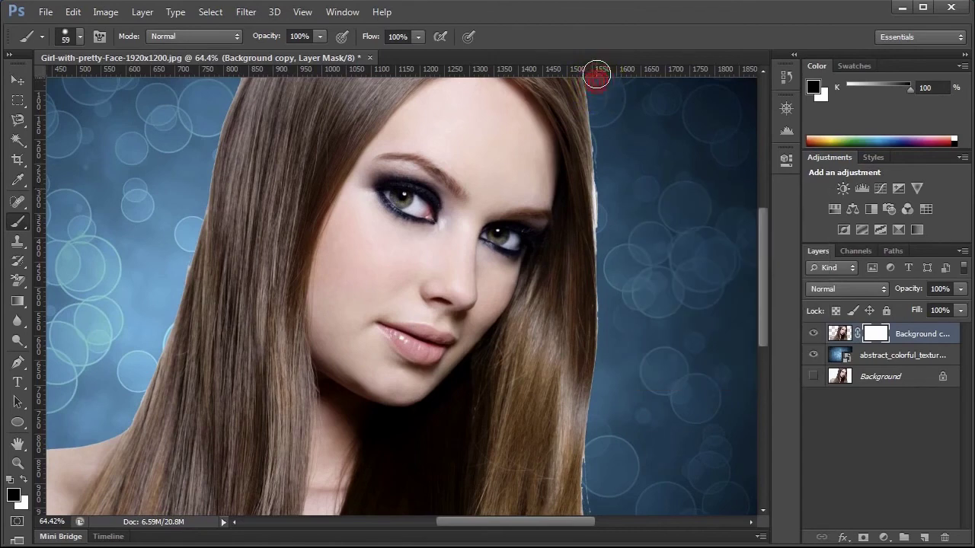
mouse_move(603, 86)
mouse_down()
mouse_move(615, 328)
mouse_move(592, 450)
mouse_move(606, 514)
mouse_up()
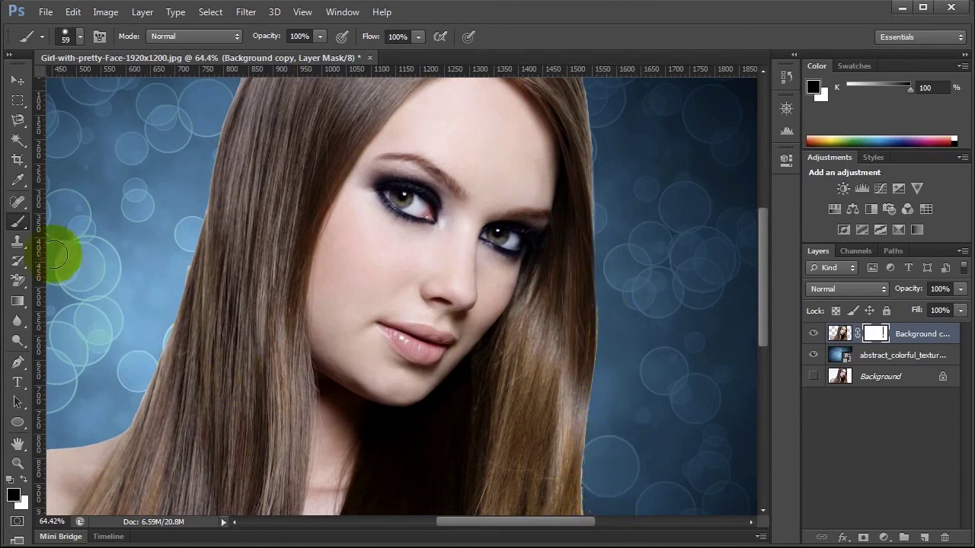
Paint the mask along the upper-left and left hair edges to remove the fringe.
scroll(224, 99, up, 2)
scroll(223, 104, up, 2)
scroll(223, 107, up, 1)
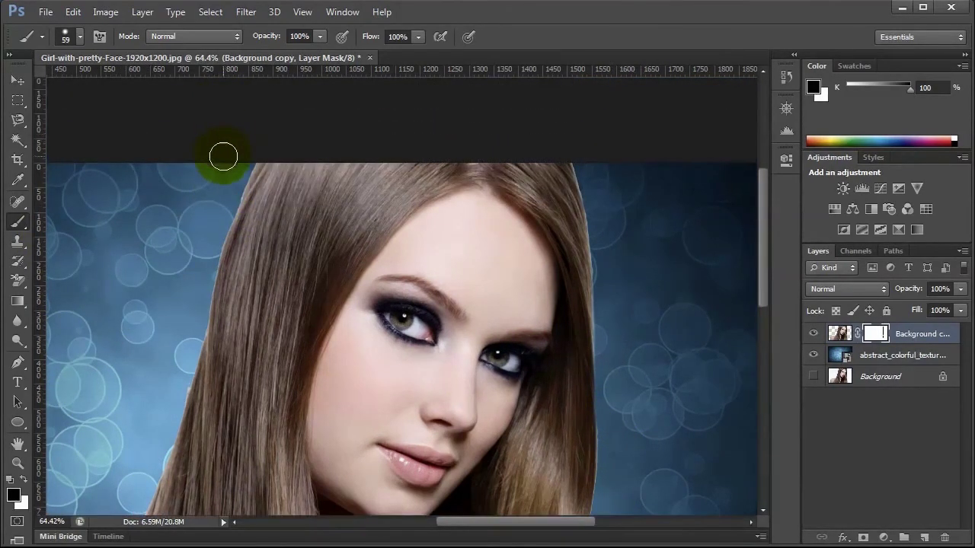
drag(242, 157, 212, 236)
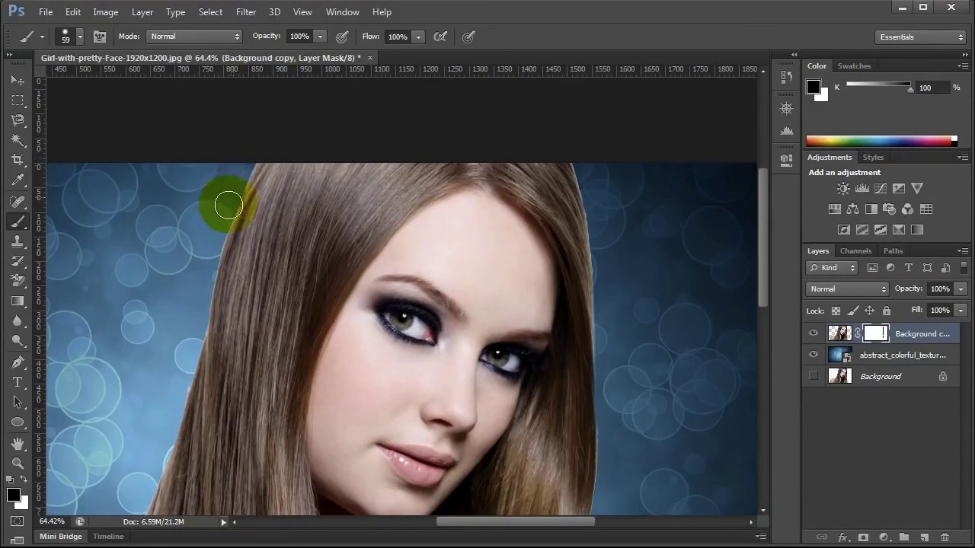
scroll(163, 244, down, 2)
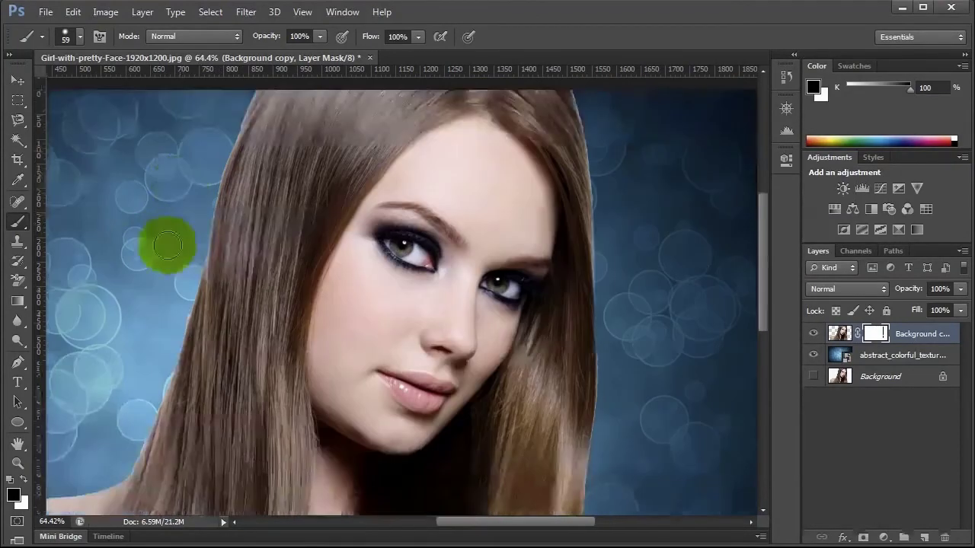
scroll(126, 261, down, 1)
scroll(138, 255, down, 3)
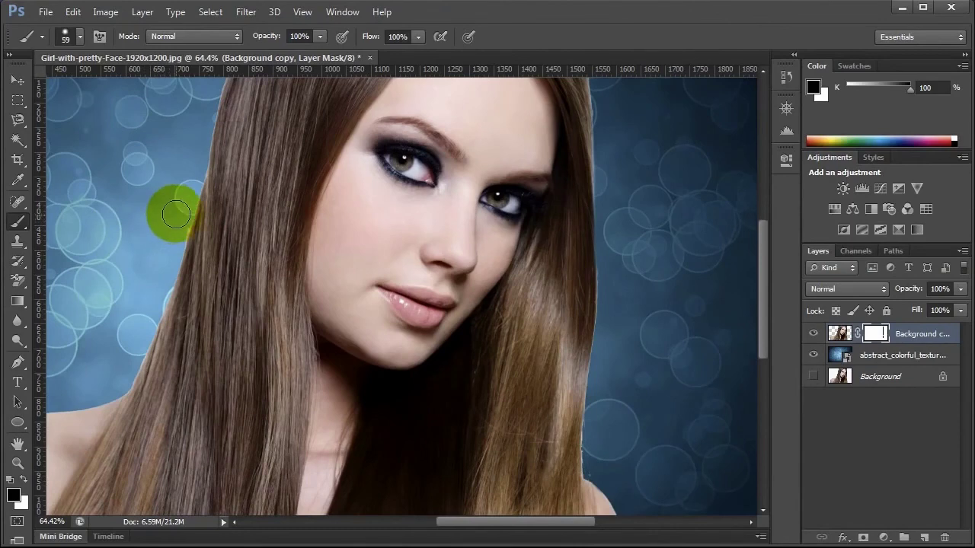
drag(170, 207, 174, 226)
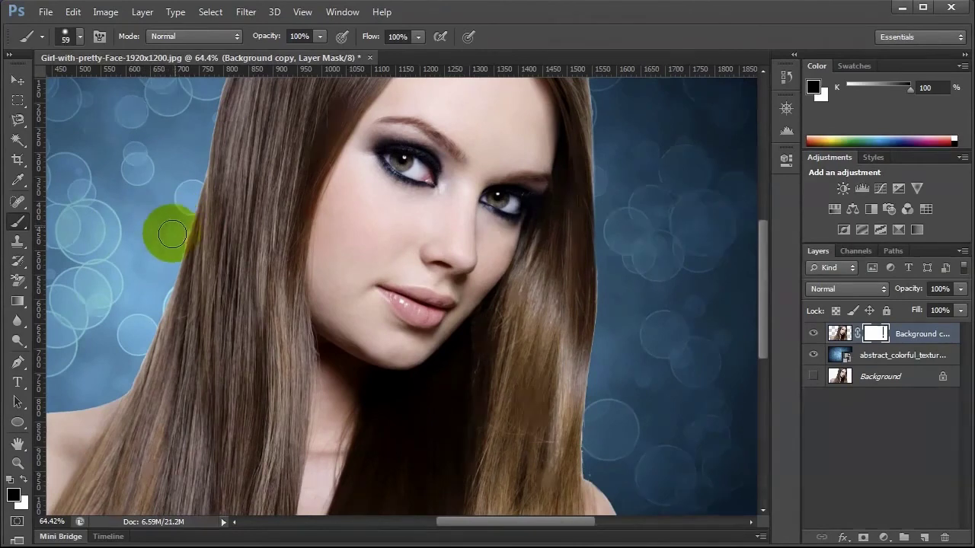
key(ctrl+minus)
key(ctrl+minus)
key(ctrl+minus)
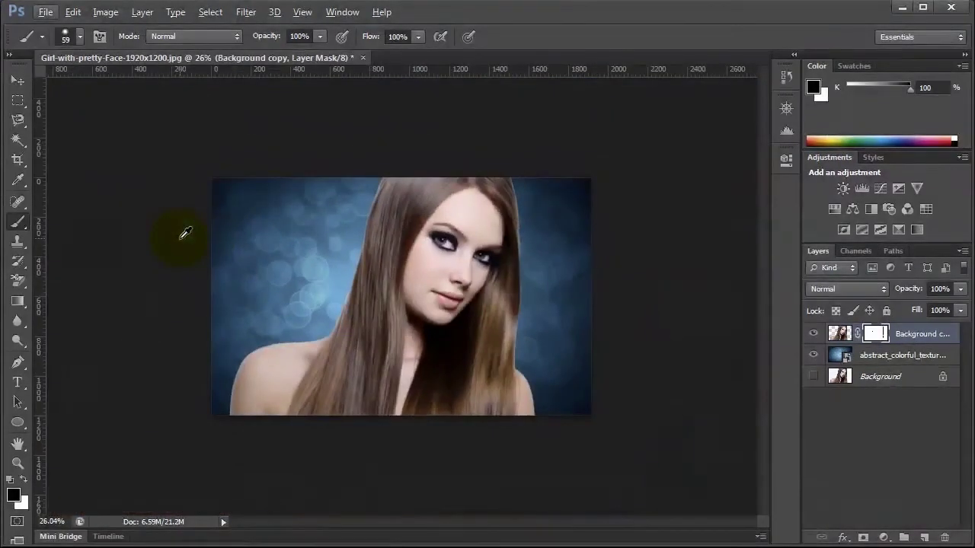
key(ctrl+plus)
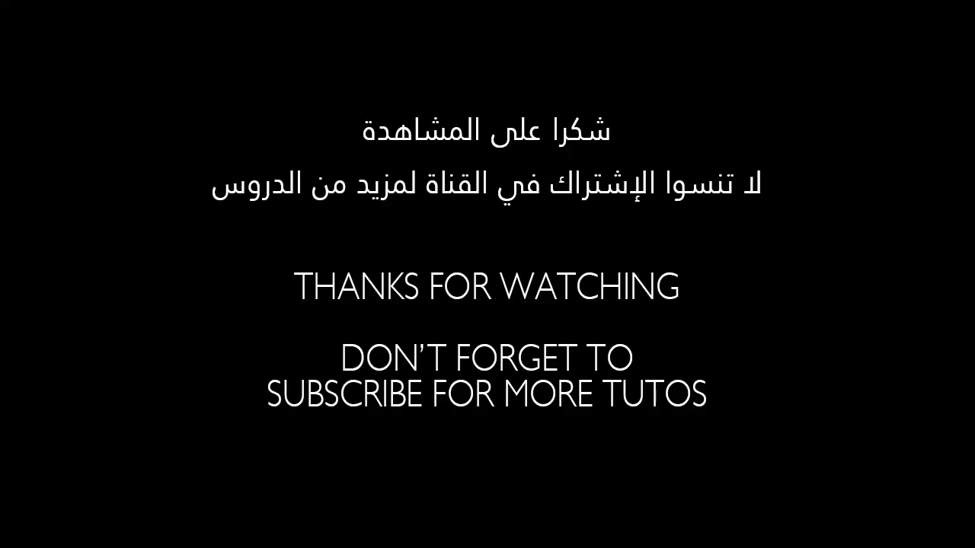